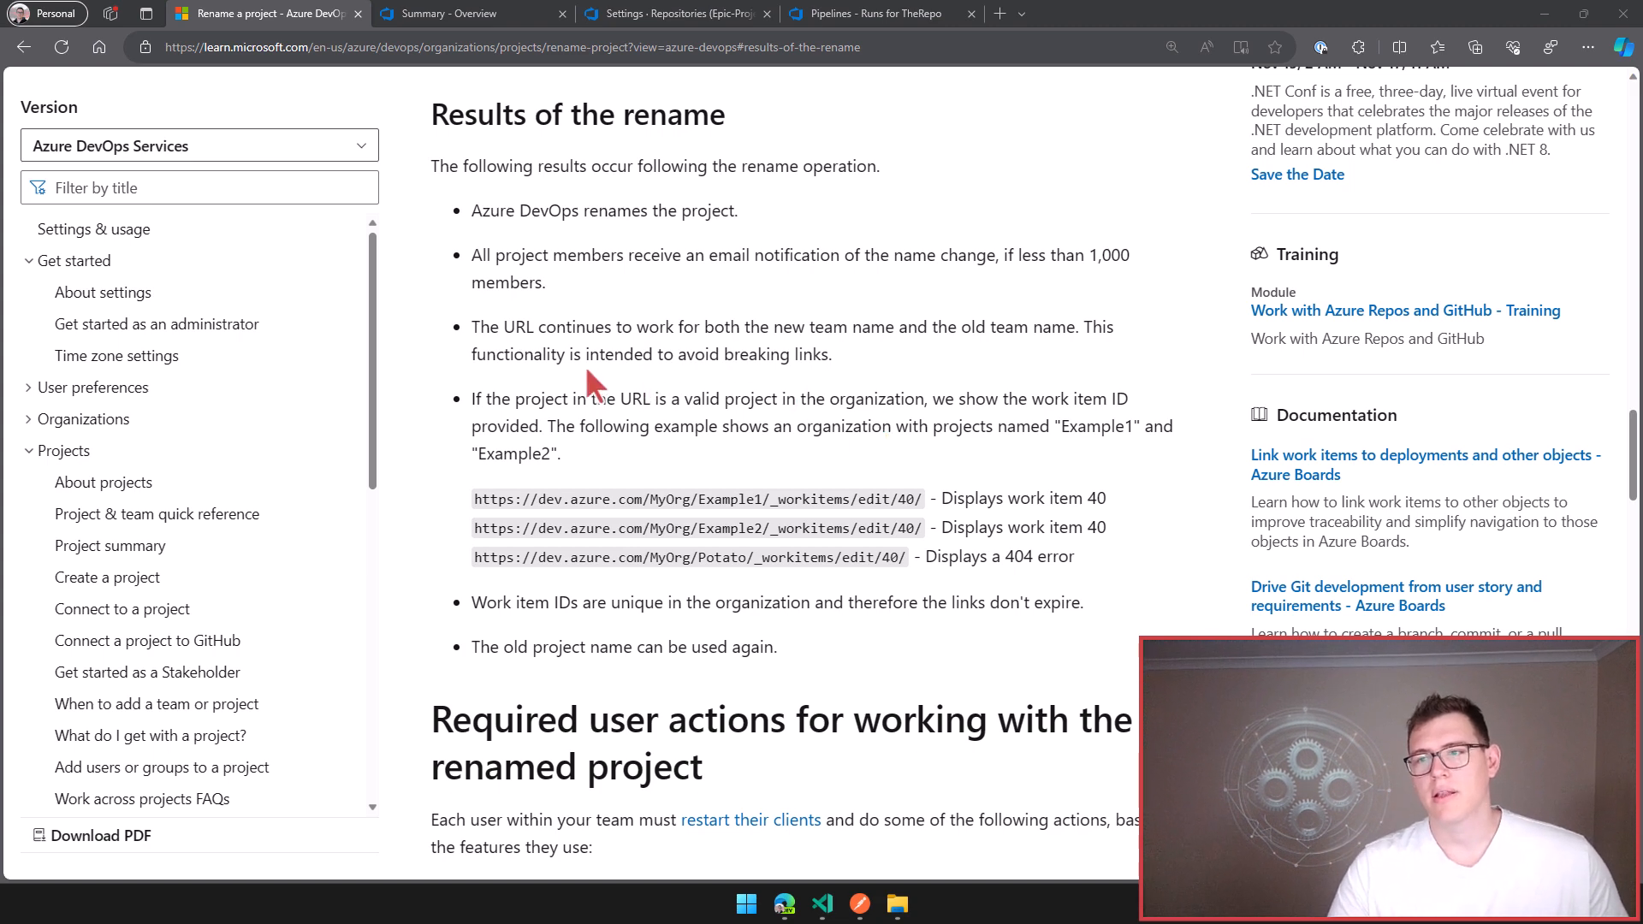
Review the documented results of a project rename and open the settings of the Epic-Project-2023 project.
{"action": "left_click_drag", "start_coordinate": [541, 363], "coordinate": [820, 375]}
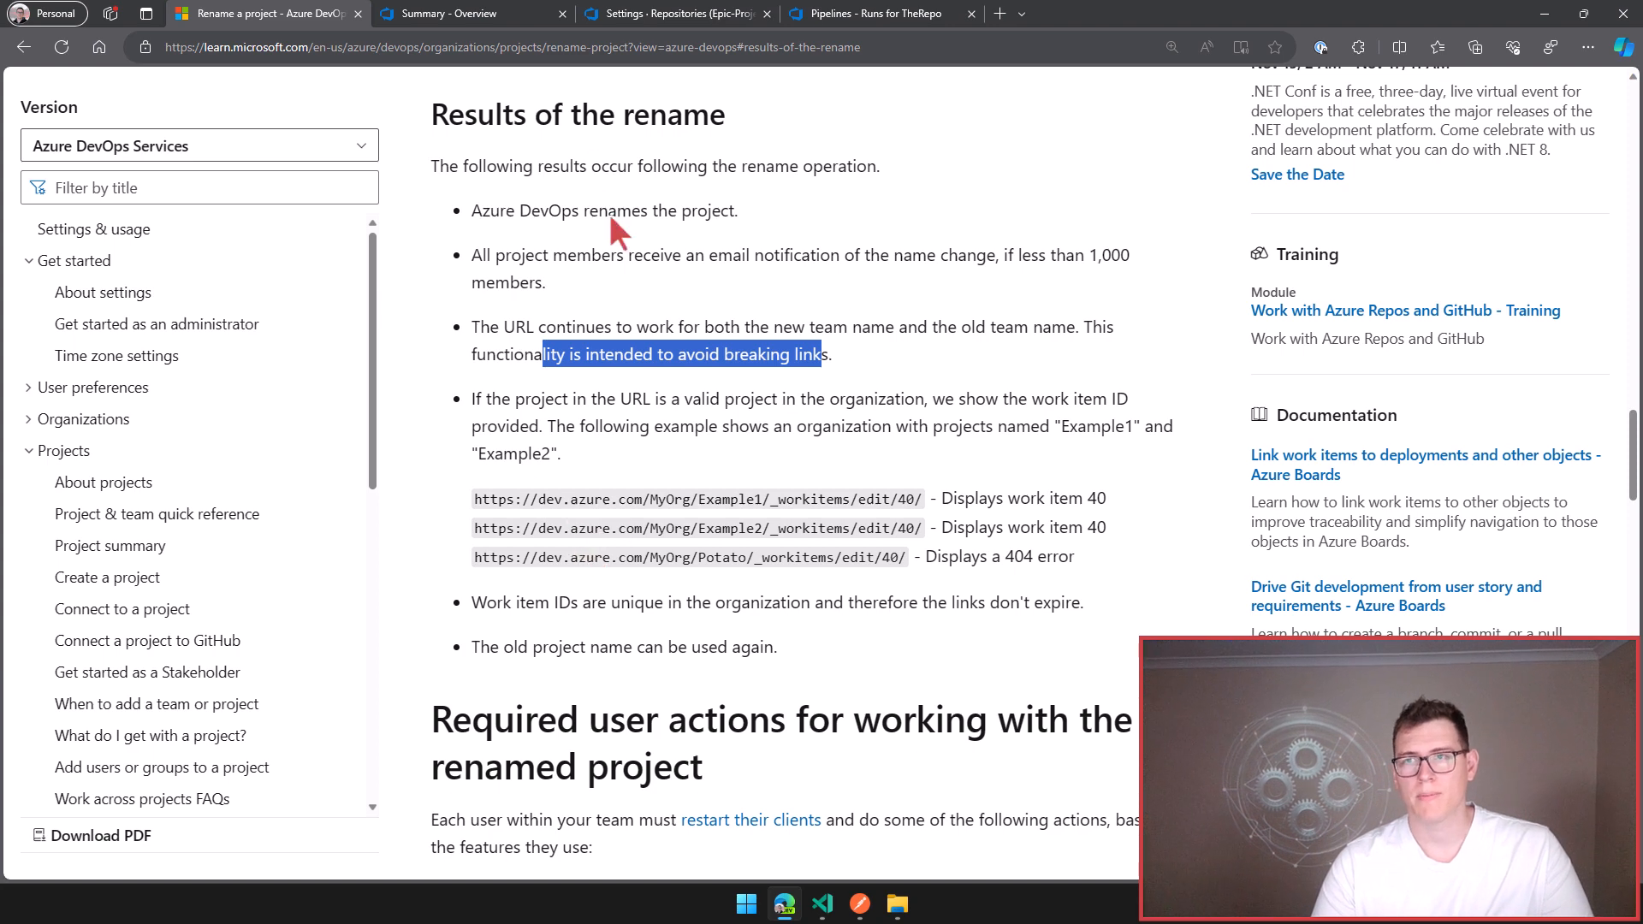
{"action": "left_click", "coordinate": [481, 14]}
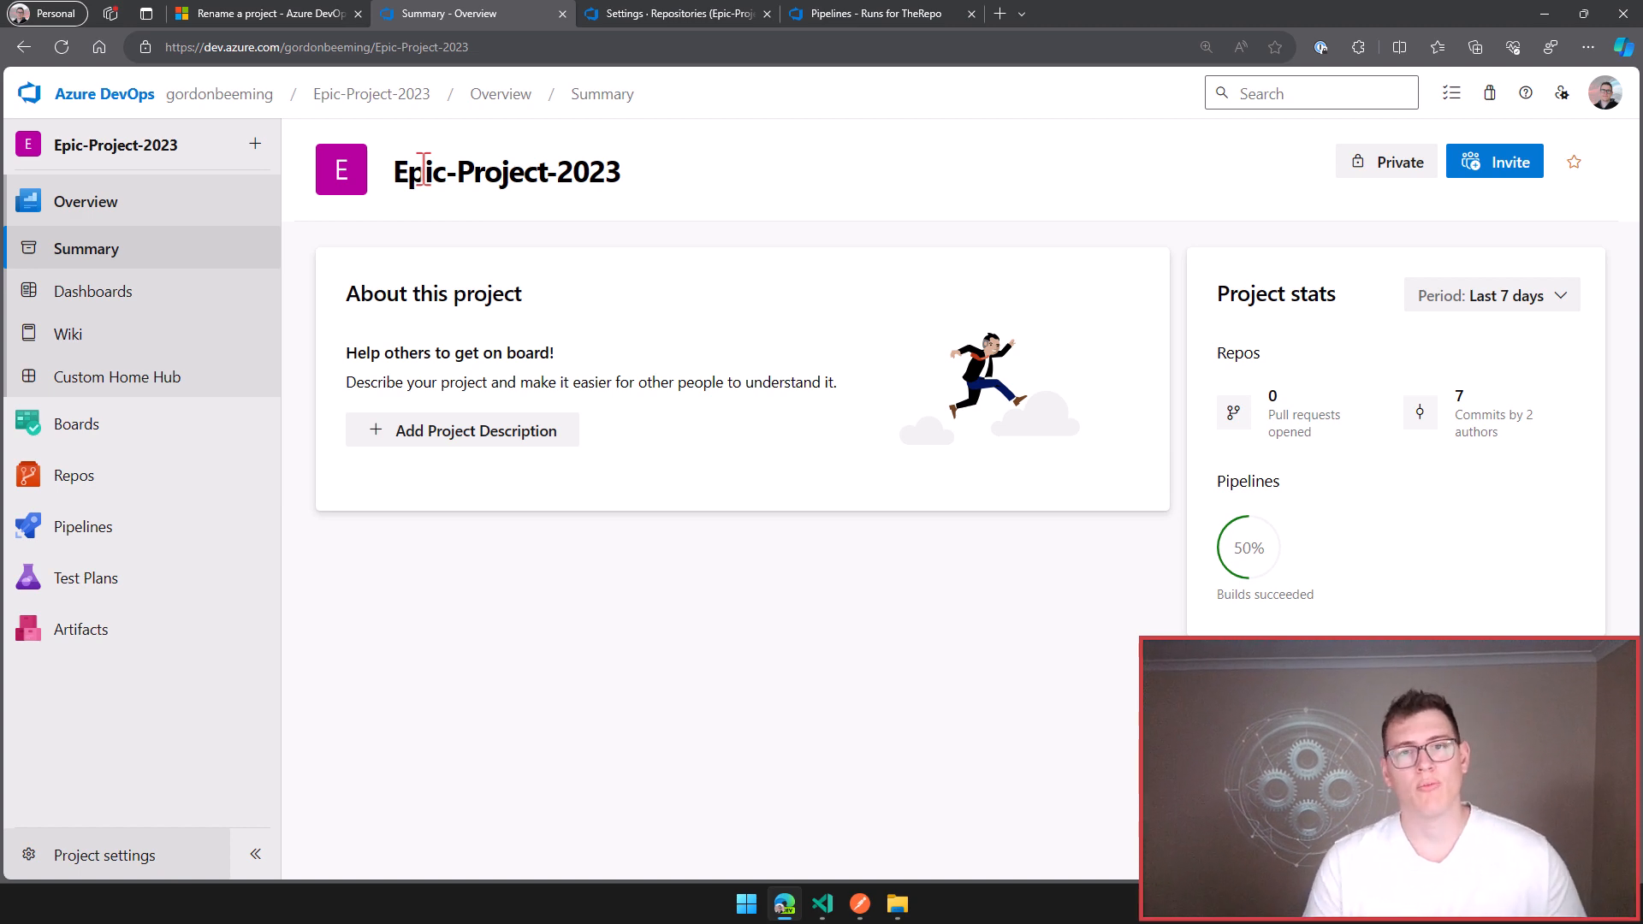
{"action": "left_click_drag", "start_coordinate": [395, 171], "coordinate": [572, 166]}
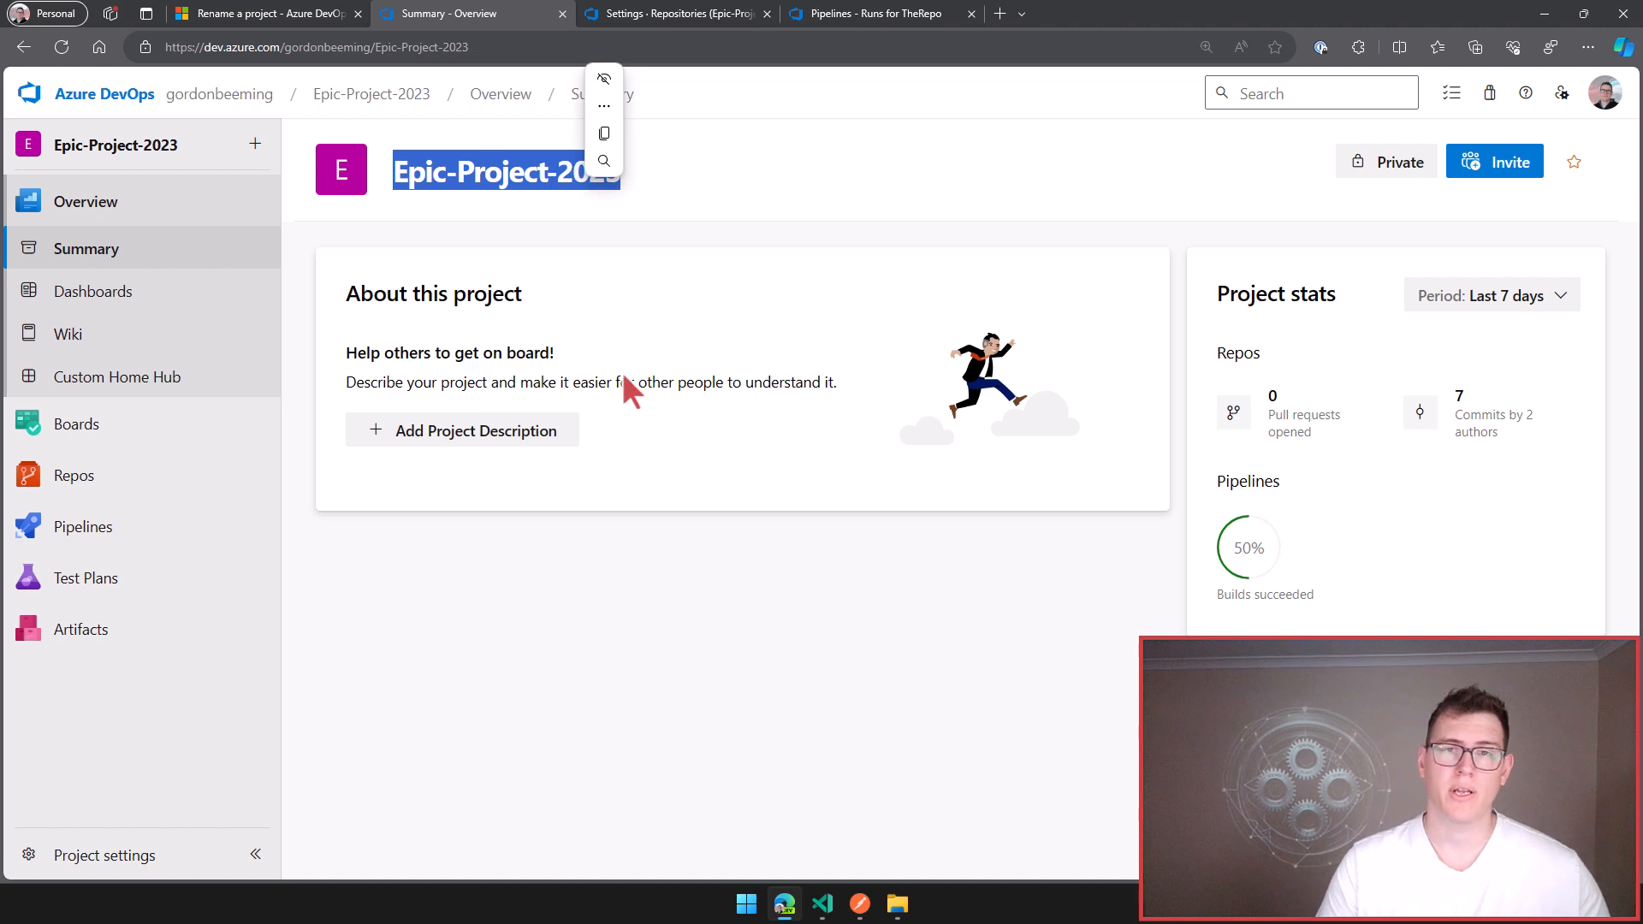
{"action": "left_click", "coordinate": [116, 870]}
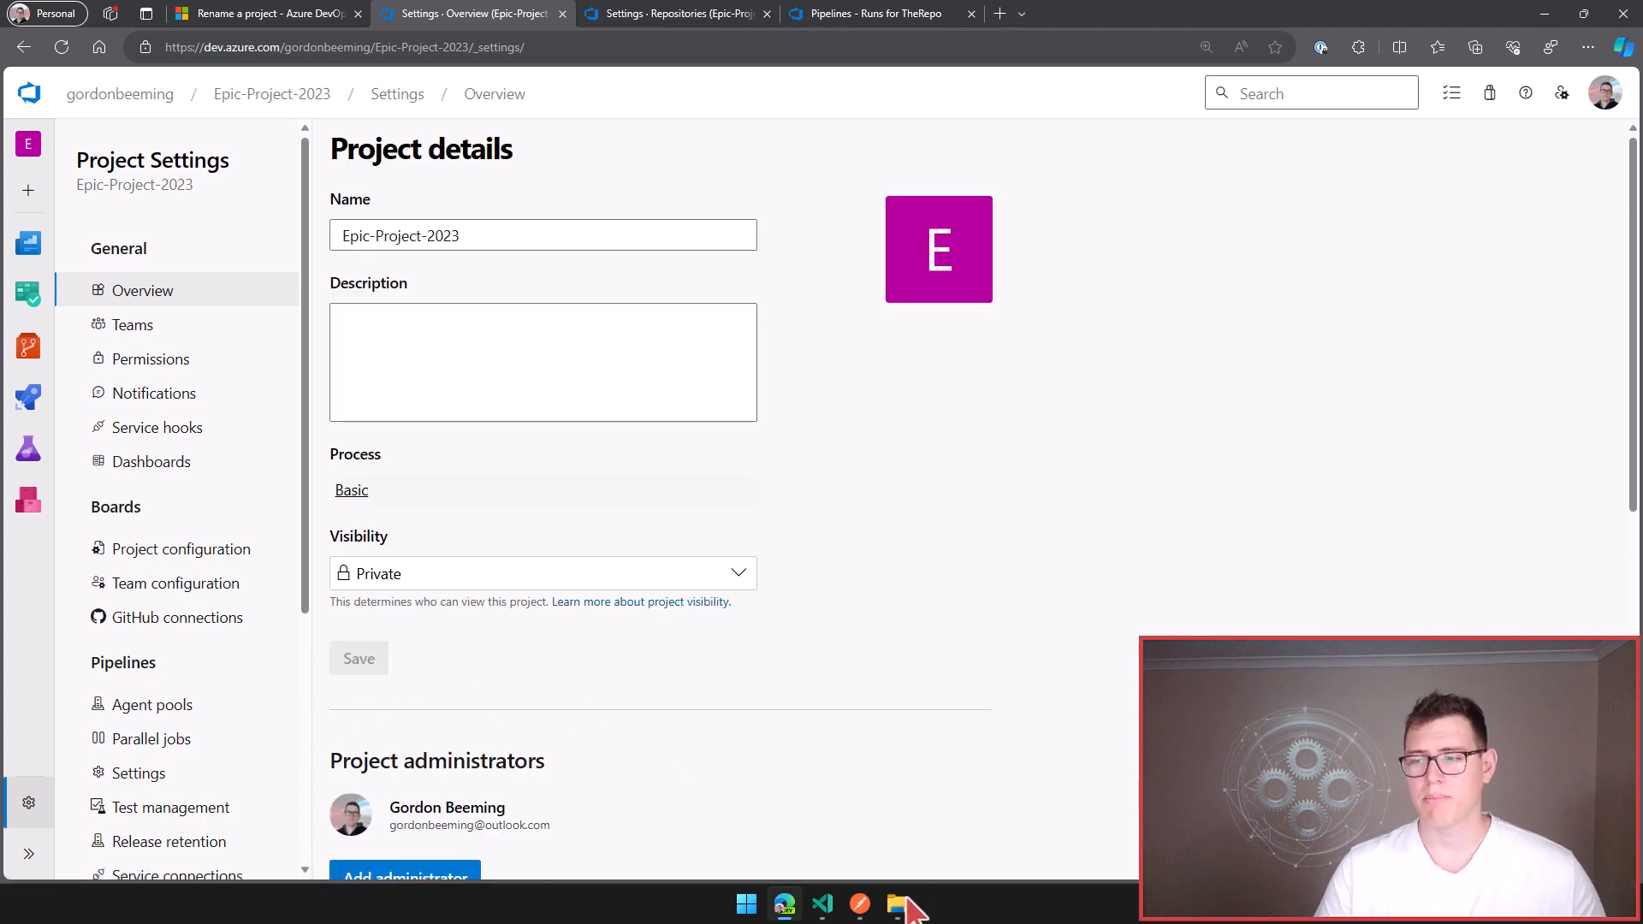
Switch to VS Code, remove the year 2023 from the README.md heading, and save the file.
{"action": "left_click", "coordinate": [821, 904]}
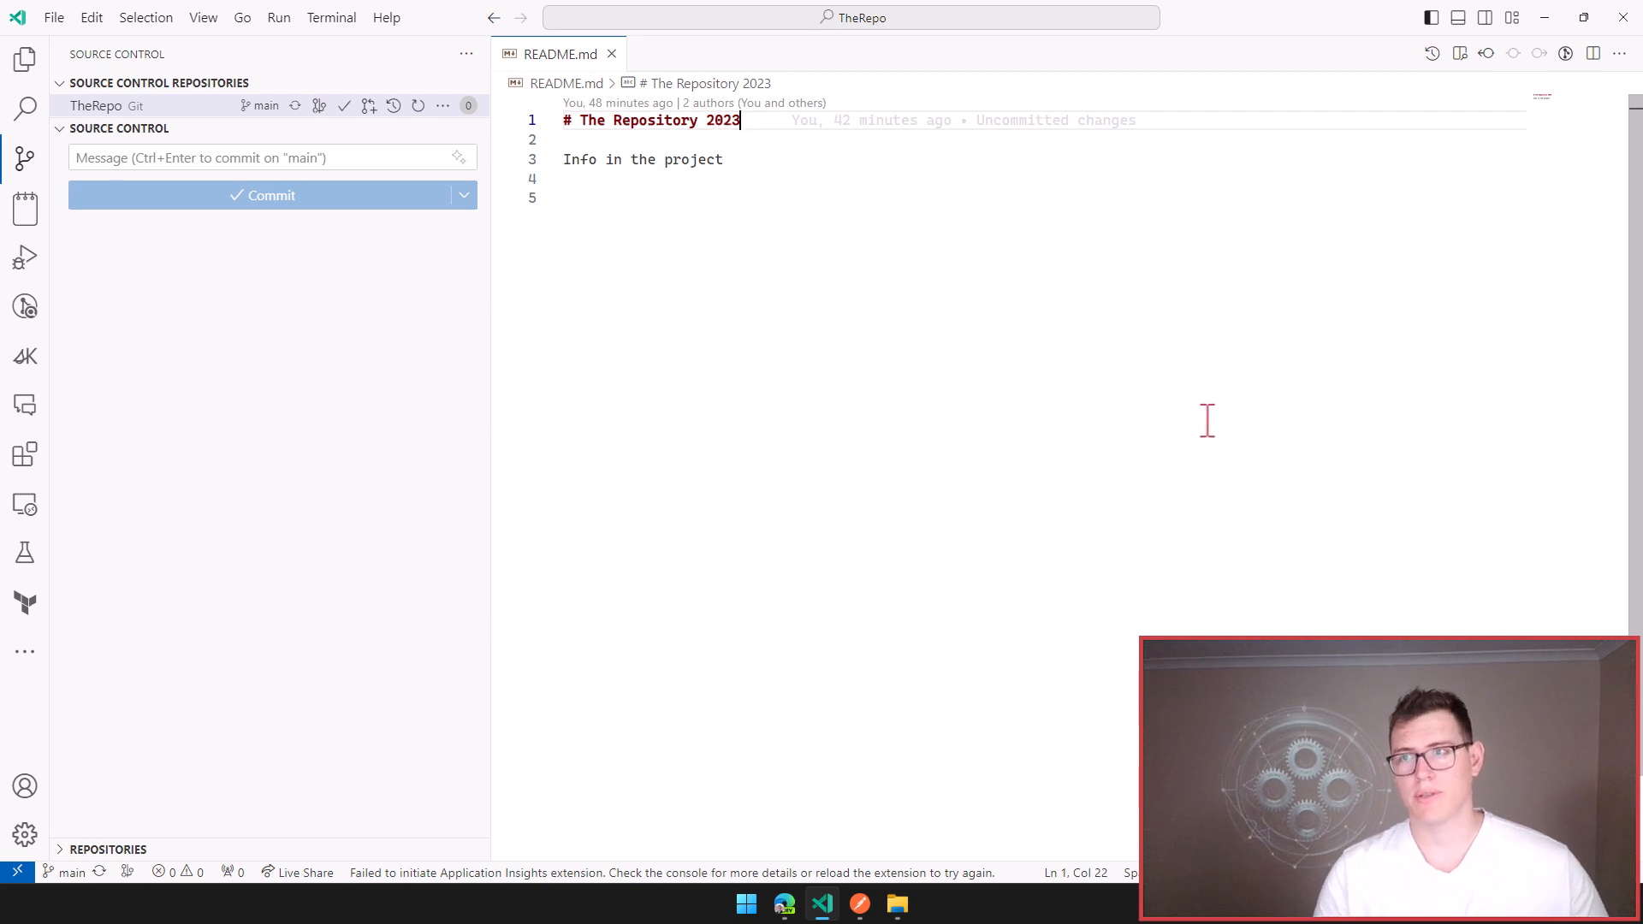
{"action": "key", "text": "ctrl+shift+Left"}
{"action": "key", "text": "BackSpace"}
{"action": "key", "text": "BackSpace"}
{"action": "key", "text": "ctrl+s"}
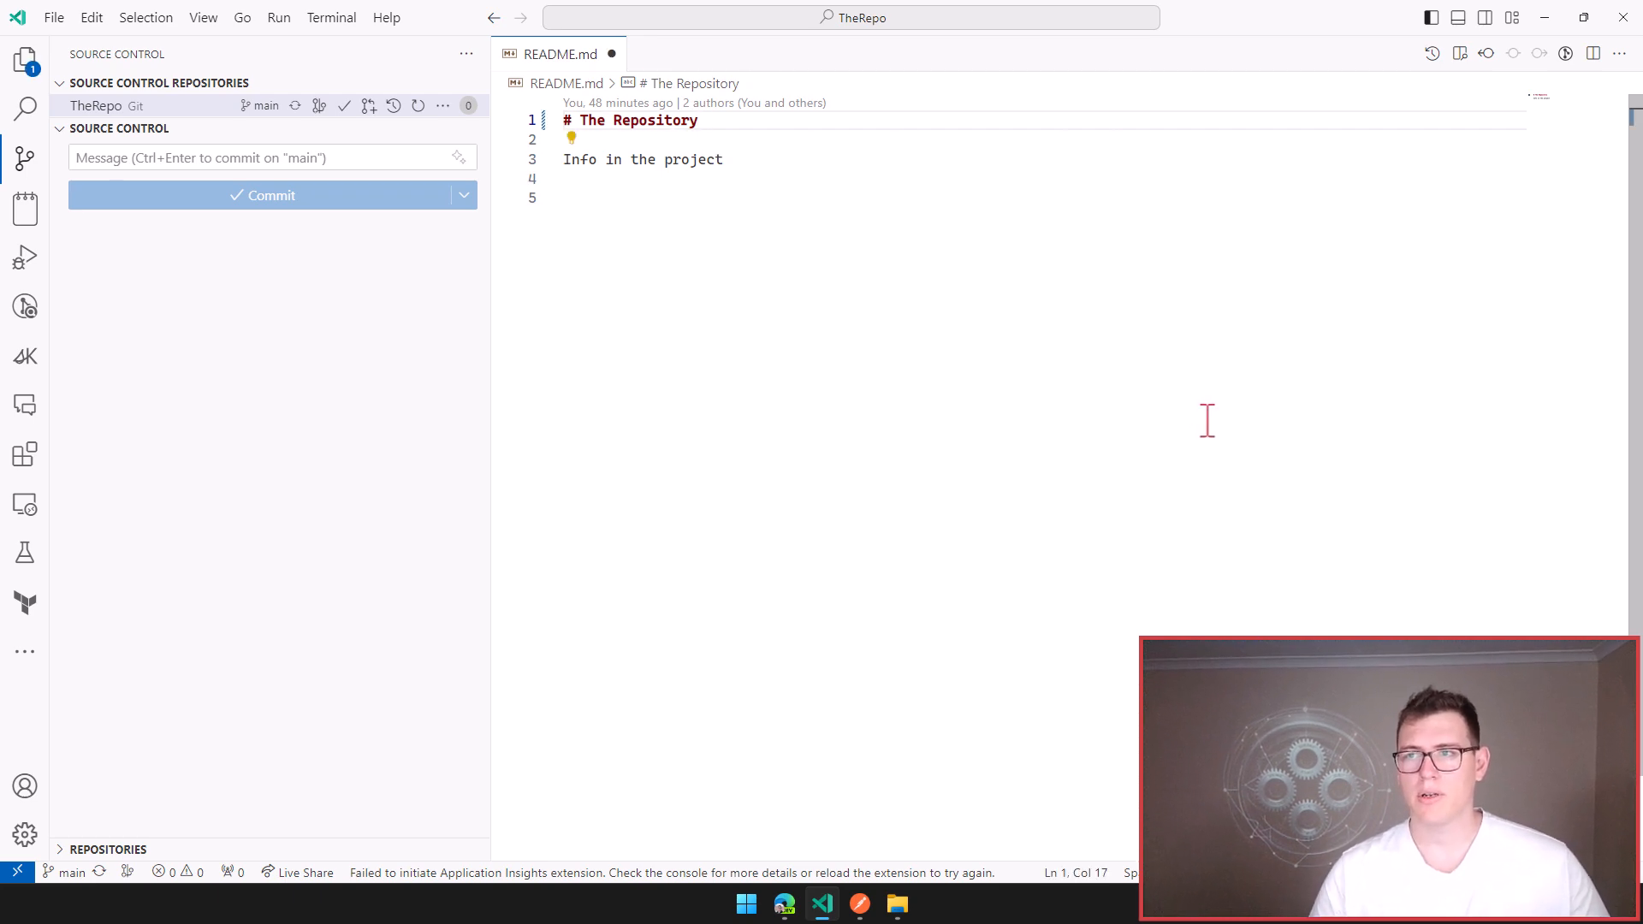
Commit the README change with the message "Removed year from readme" and sync it to the remote.
{"action": "left_click", "coordinate": [224, 158]}
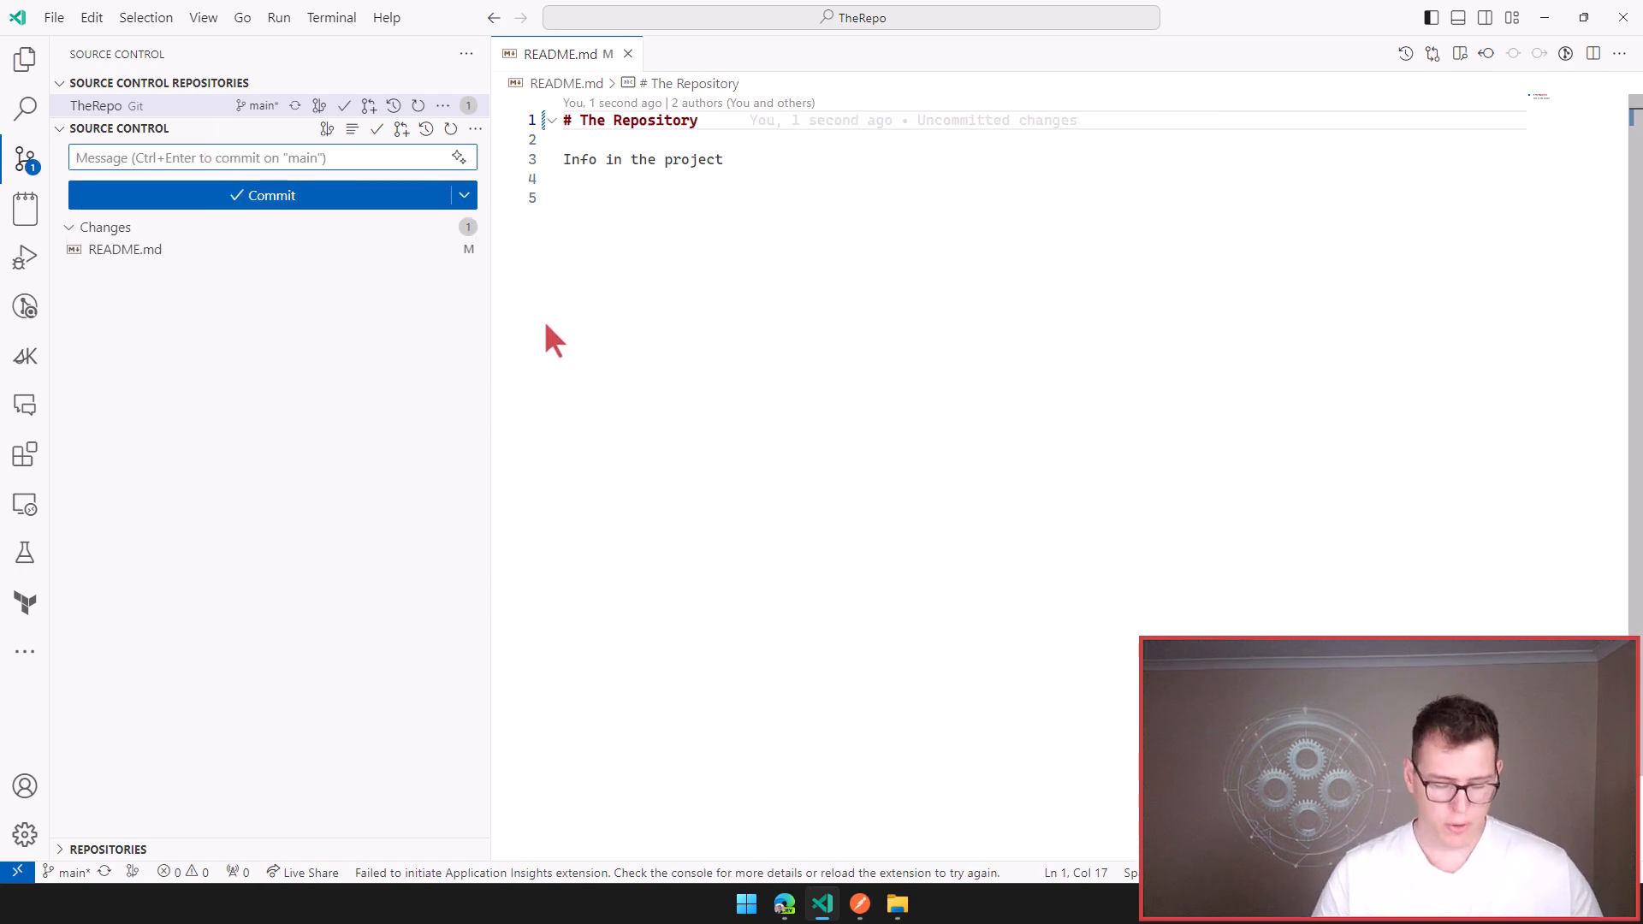
{"action": "type", "text": "Removed"}
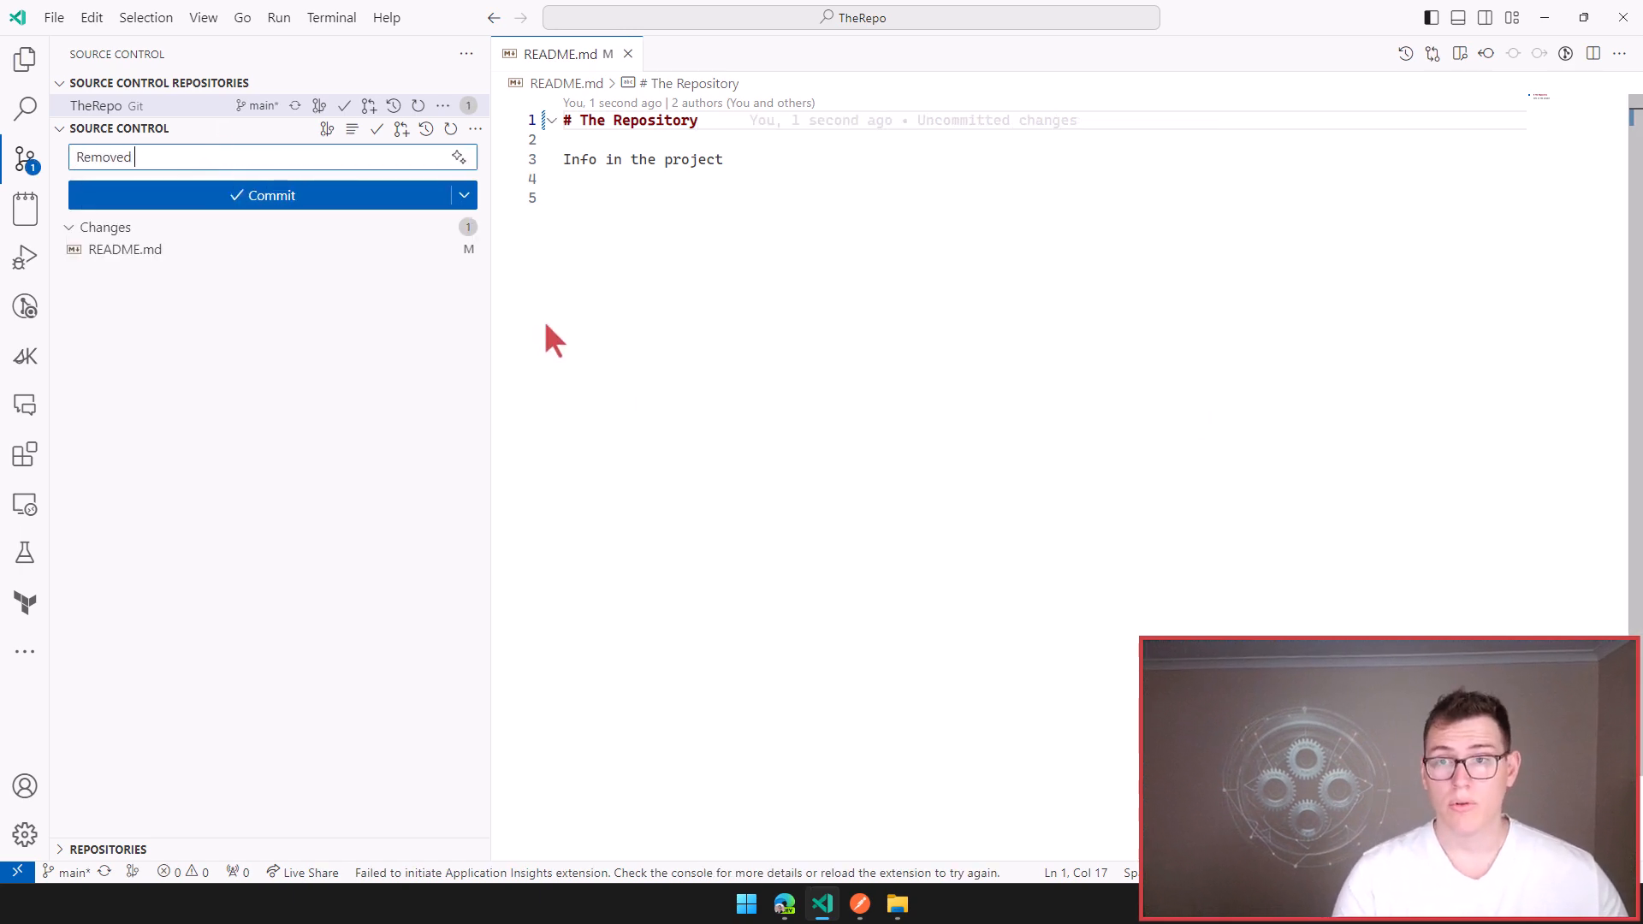
{"action": "type", "text": " year from rea"}
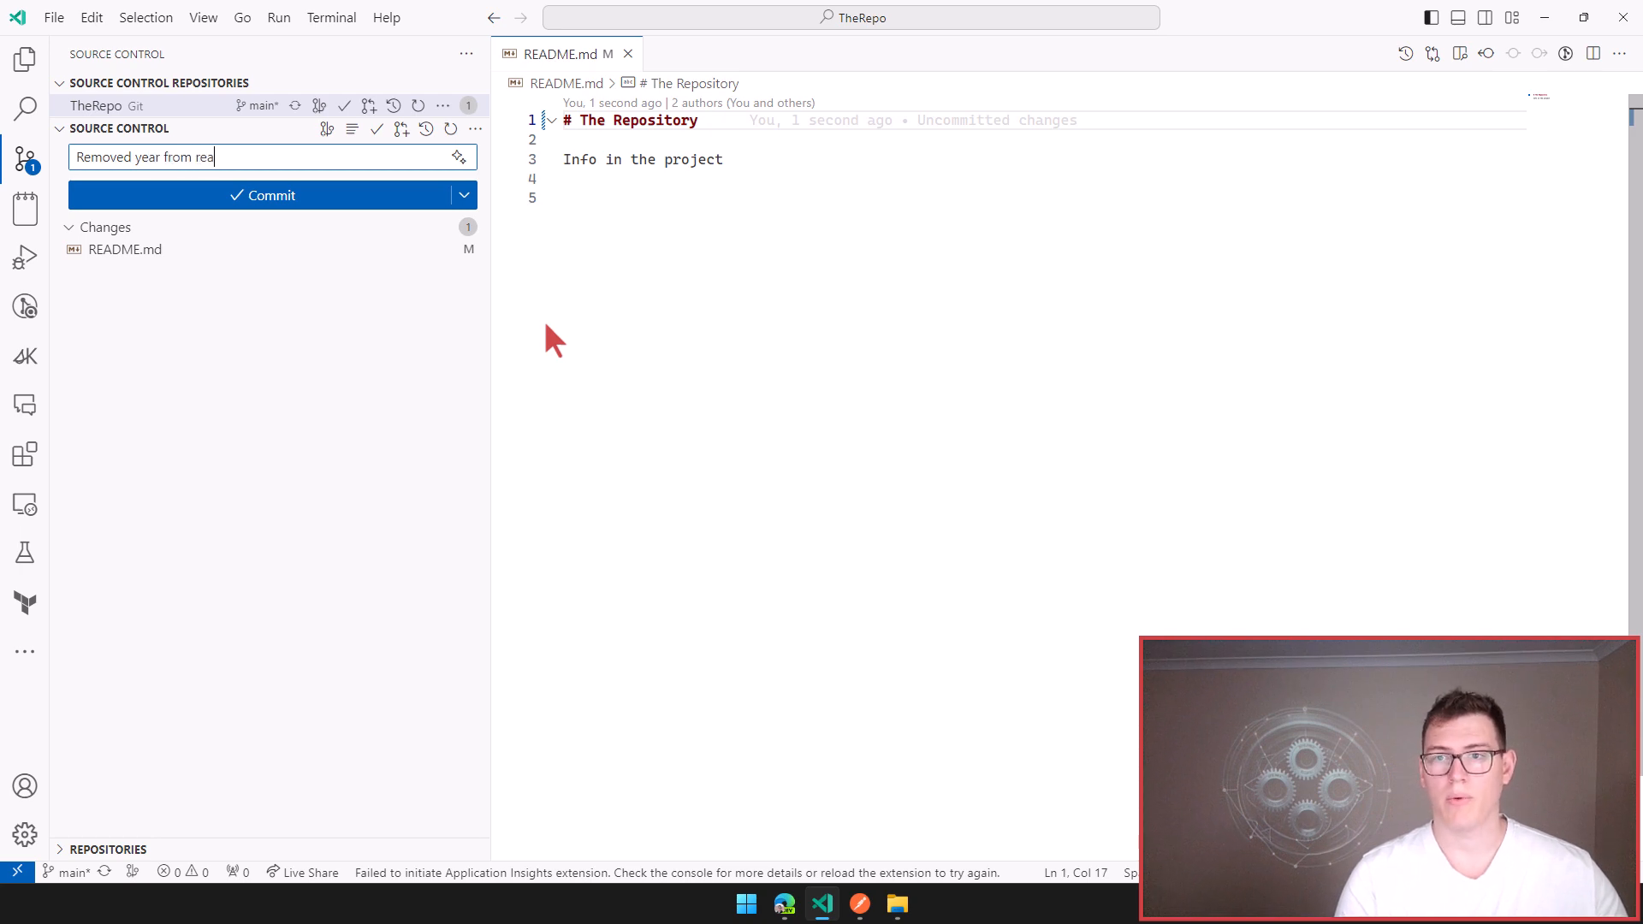
{"action": "type", "text": "dme"}
{"action": "key", "text": "ctrl+Return"}
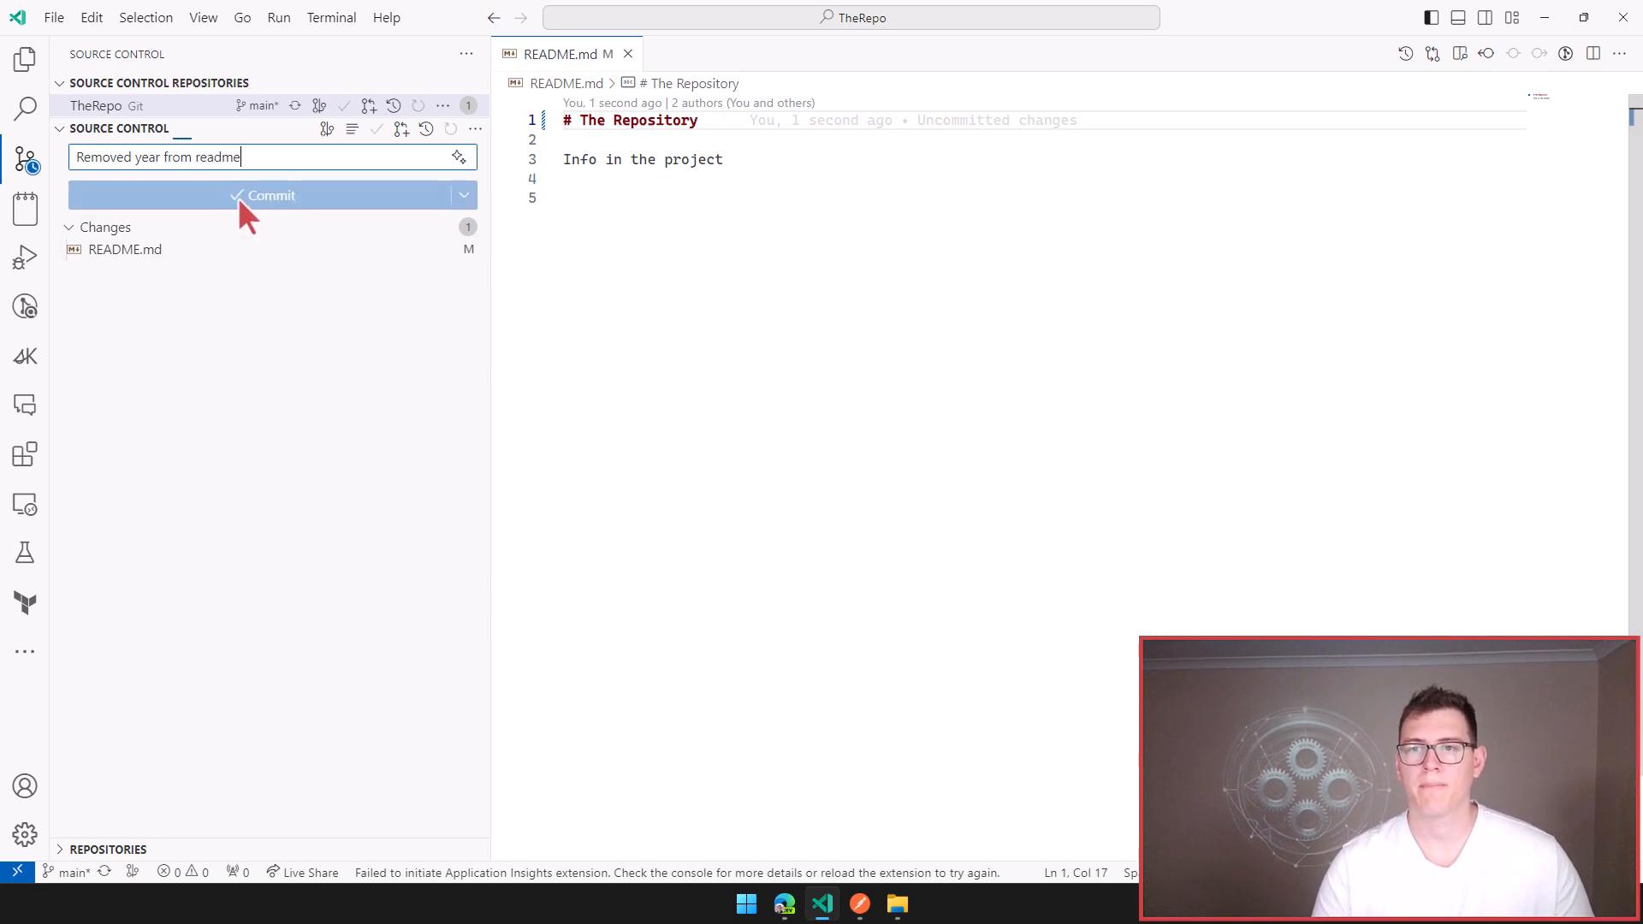
{"action": "left_click", "coordinate": [248, 196]}
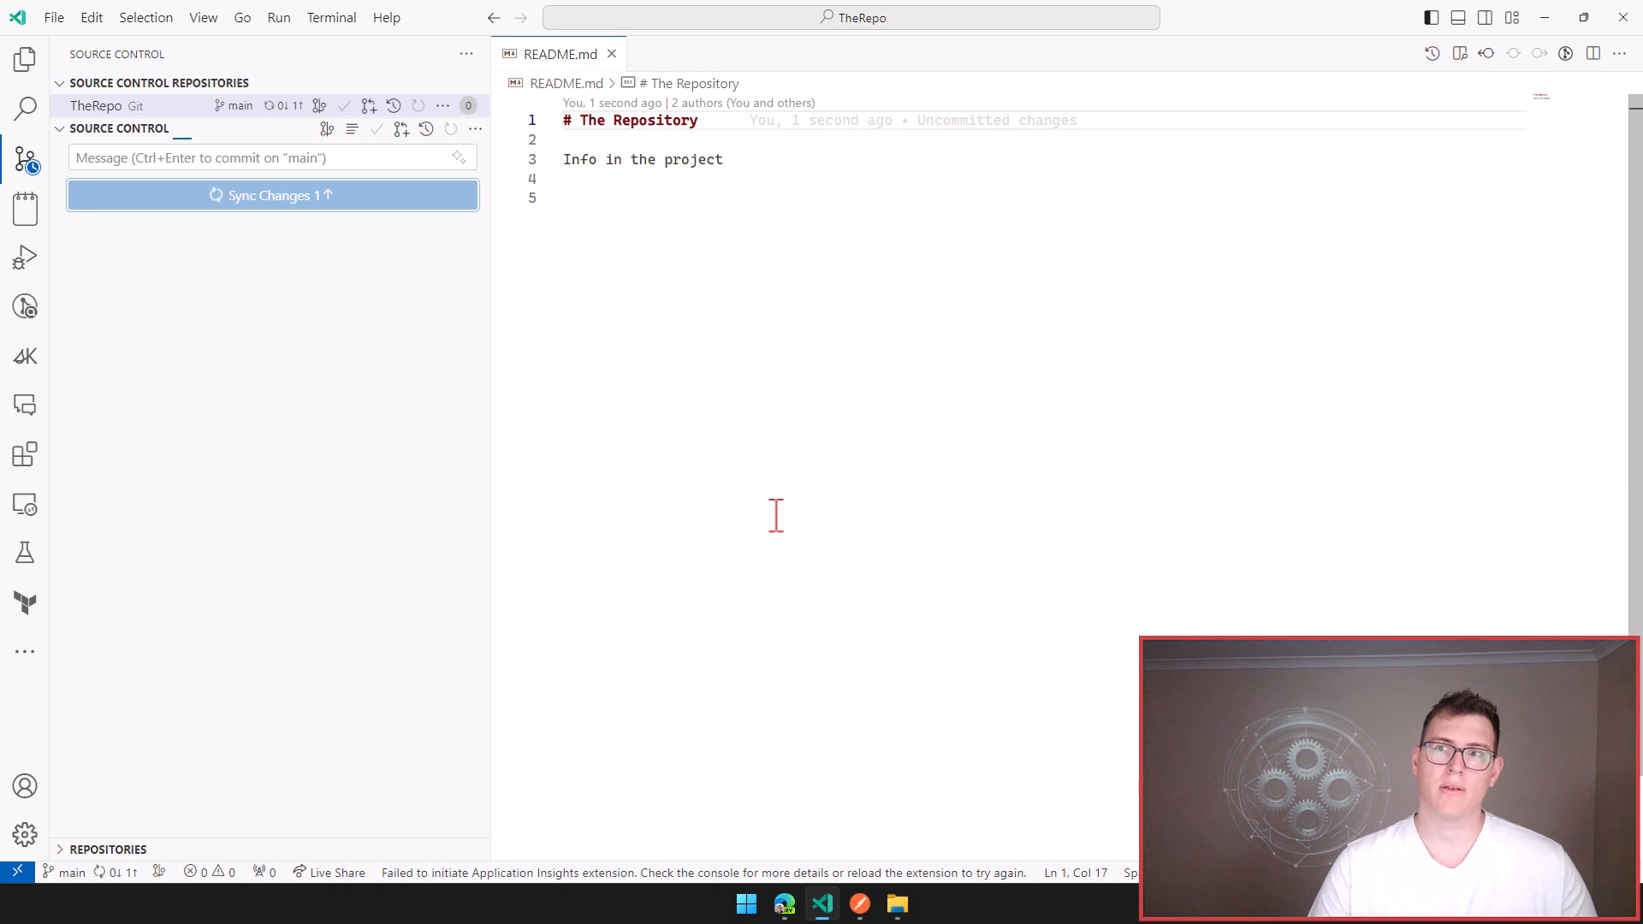
Return to the project settings in the browser, change the project name to Epic-Project, and submit it.
{"action": "left_click", "coordinate": [1545, 17]}
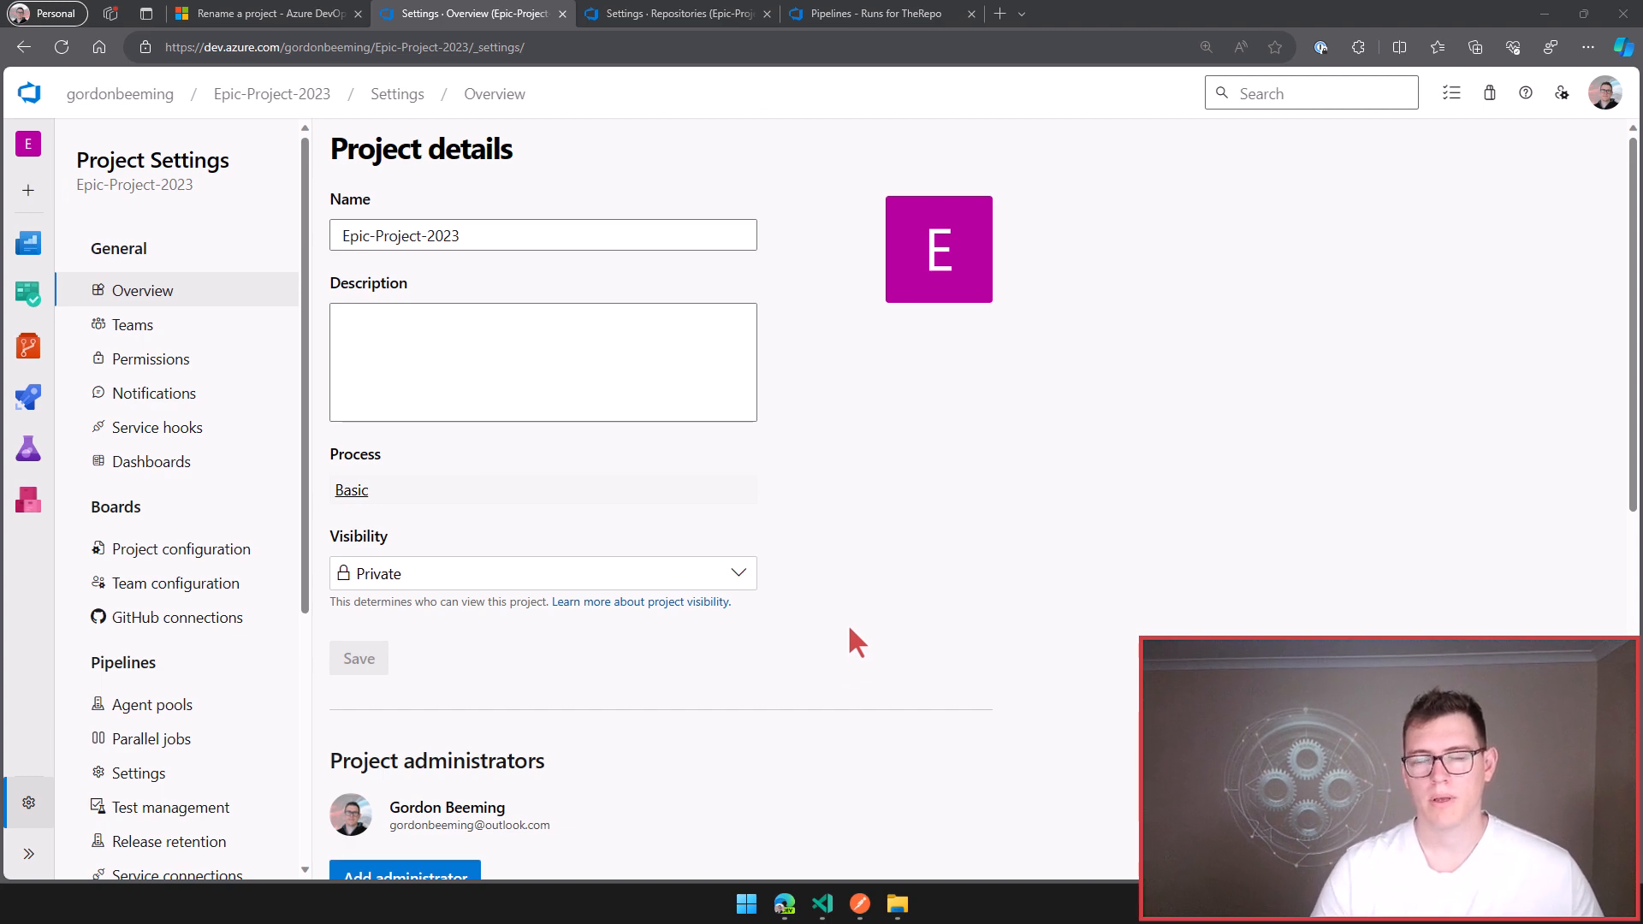
{"action": "left_click", "coordinate": [631, 235]}
{"action": "key", "text": "ctrl+shift+Left"}
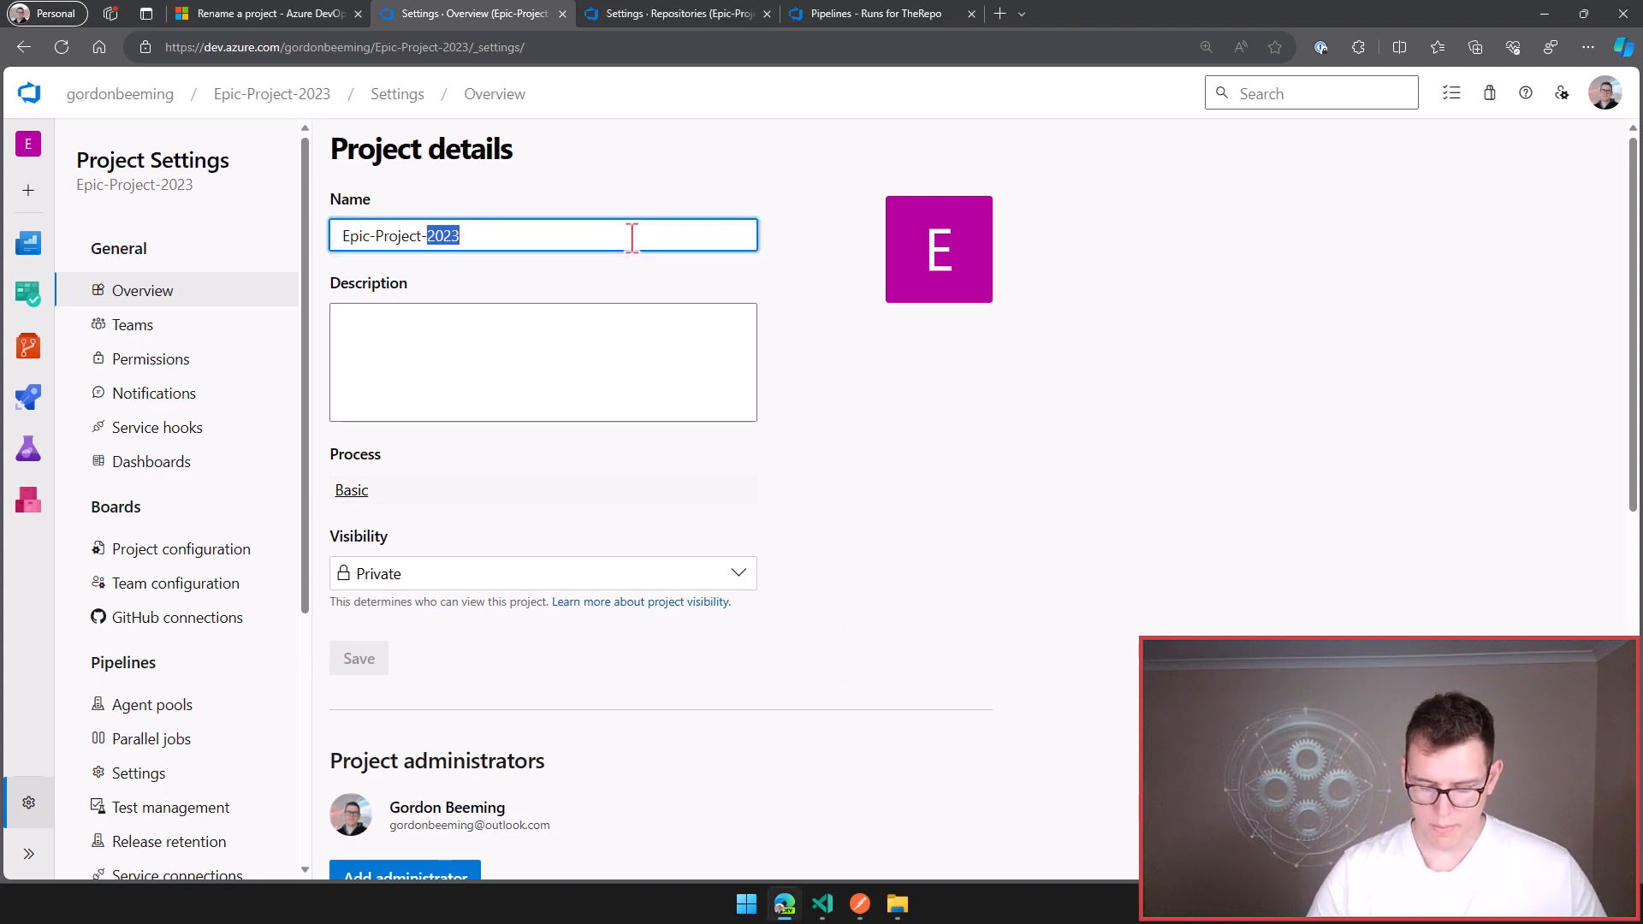
{"action": "key", "text": "BackSpace"}
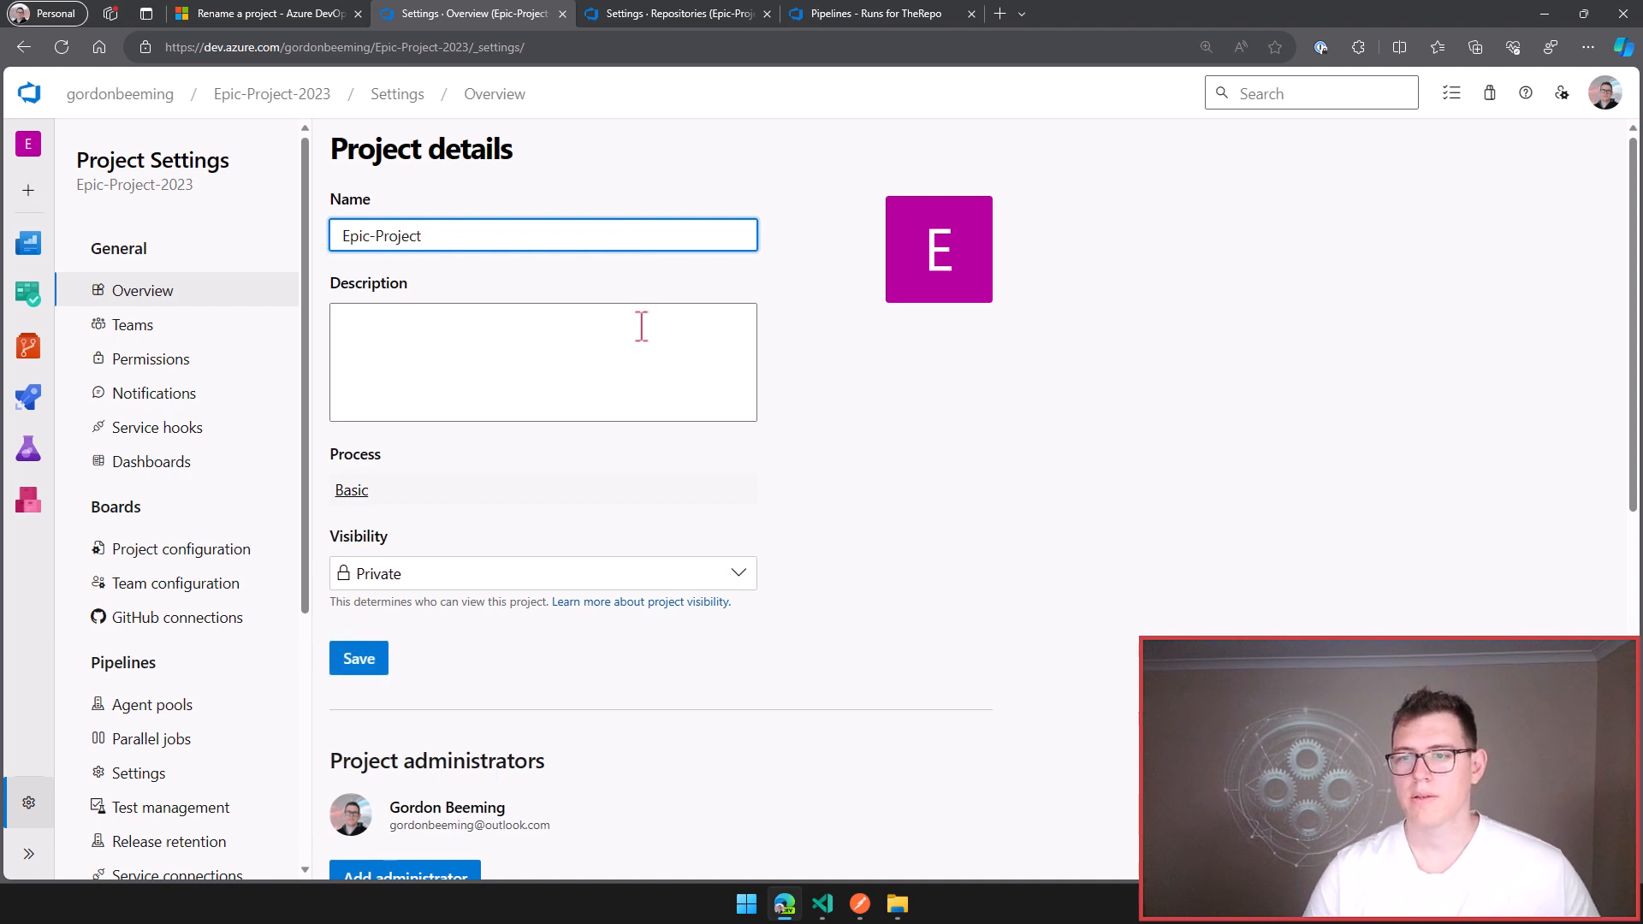
{"action": "left_click", "coordinate": [368, 661]}
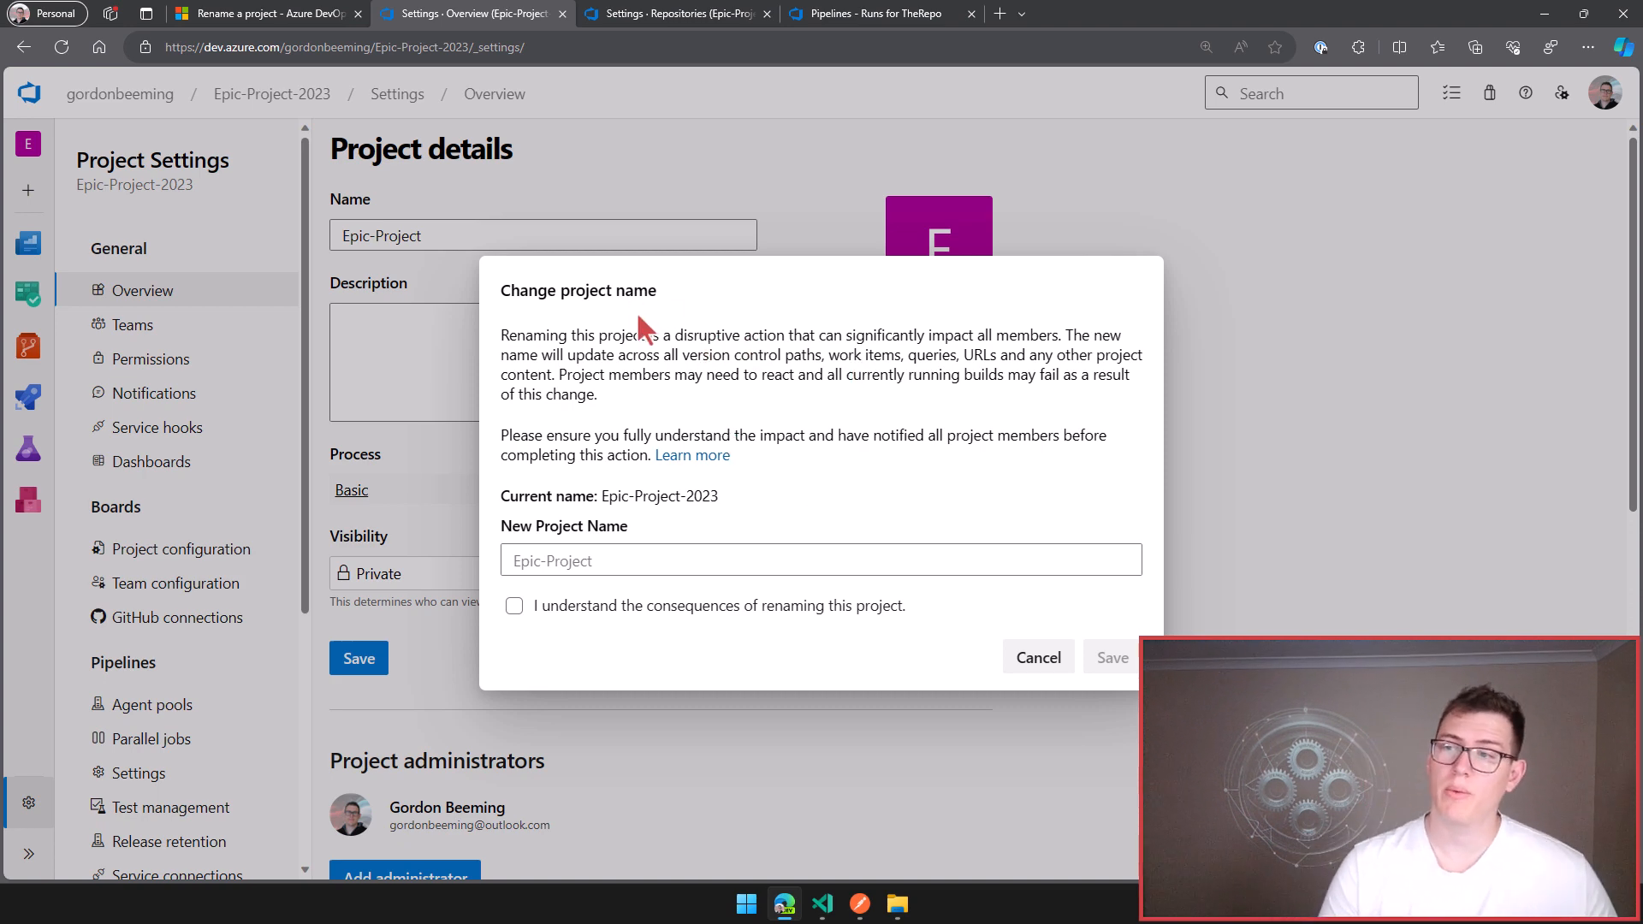
Confirm the project rename by re-entering Epic-Project, acknowledging the consequences, and saving.
{"action": "mouse_move", "coordinate": [653, 337]}
{"action": "left_mouse_down"}
{"action": "mouse_move", "coordinate": [1049, 355]}
{"action": "mouse_move", "coordinate": [1057, 336]}
{"action": "left_mouse_up"}
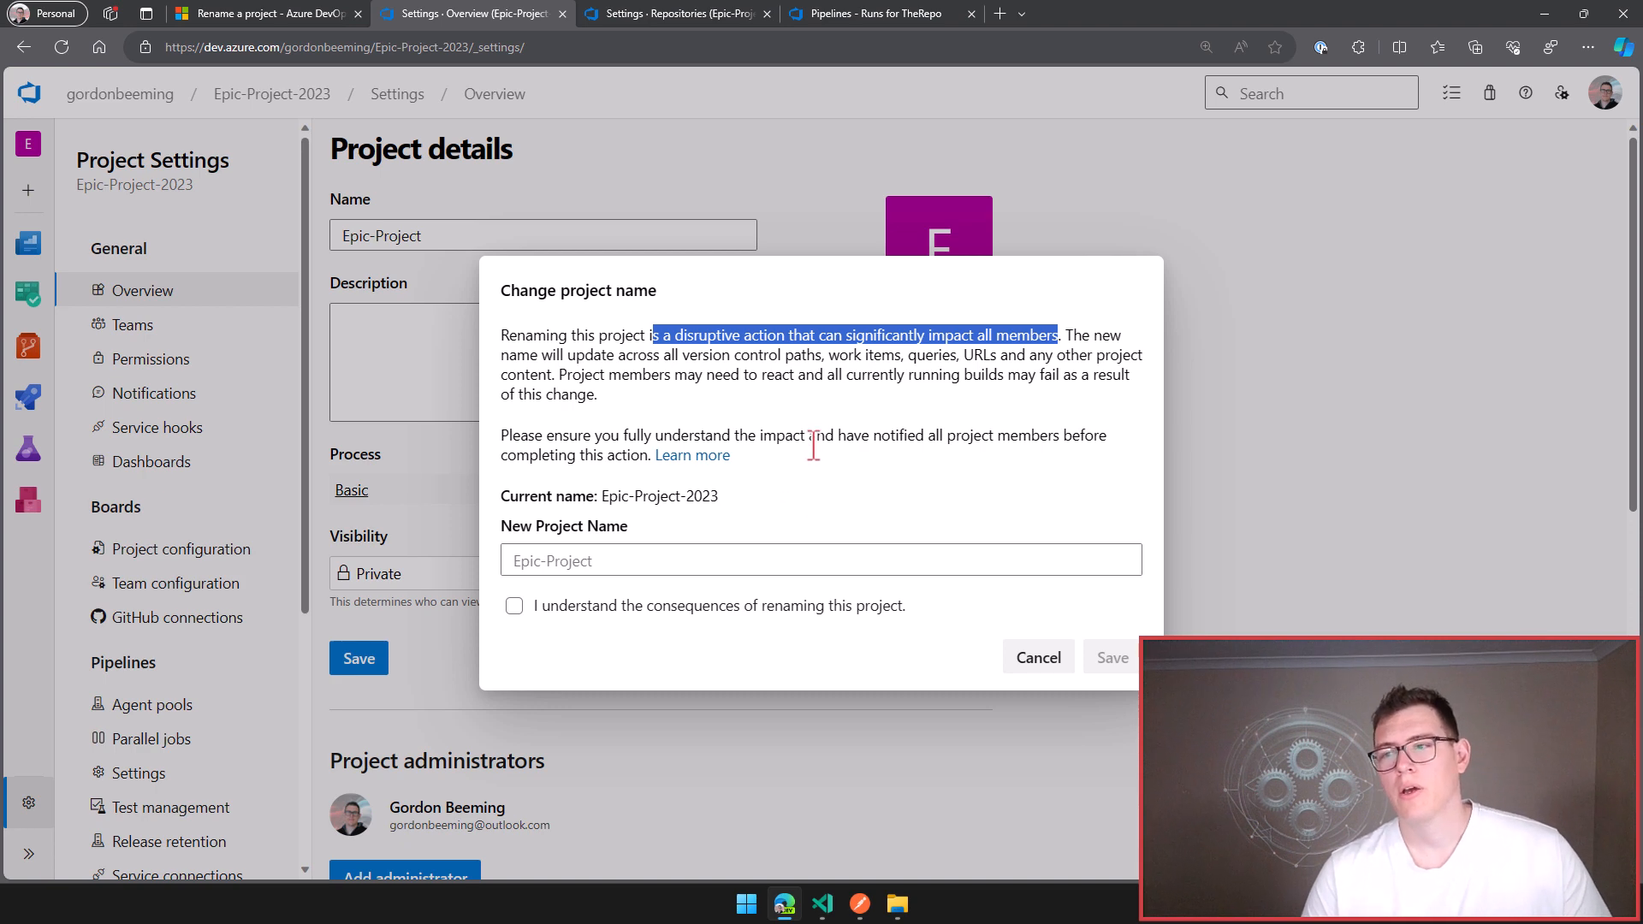
{"action": "left_click", "coordinate": [612, 565]}
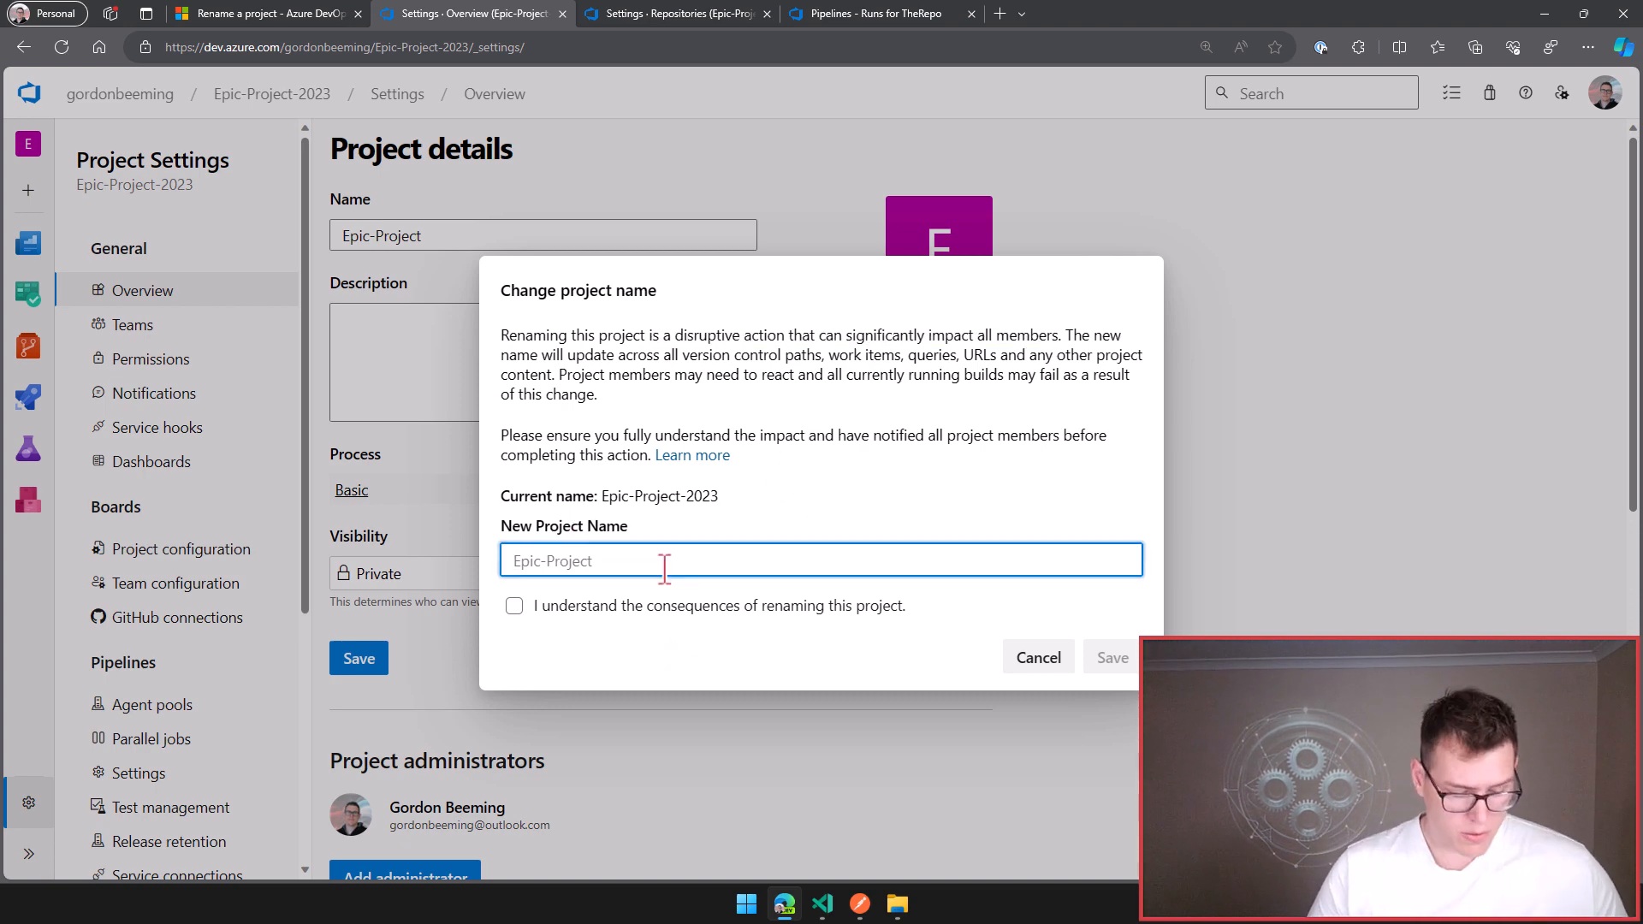
{"action": "type", "text": "Epic"}
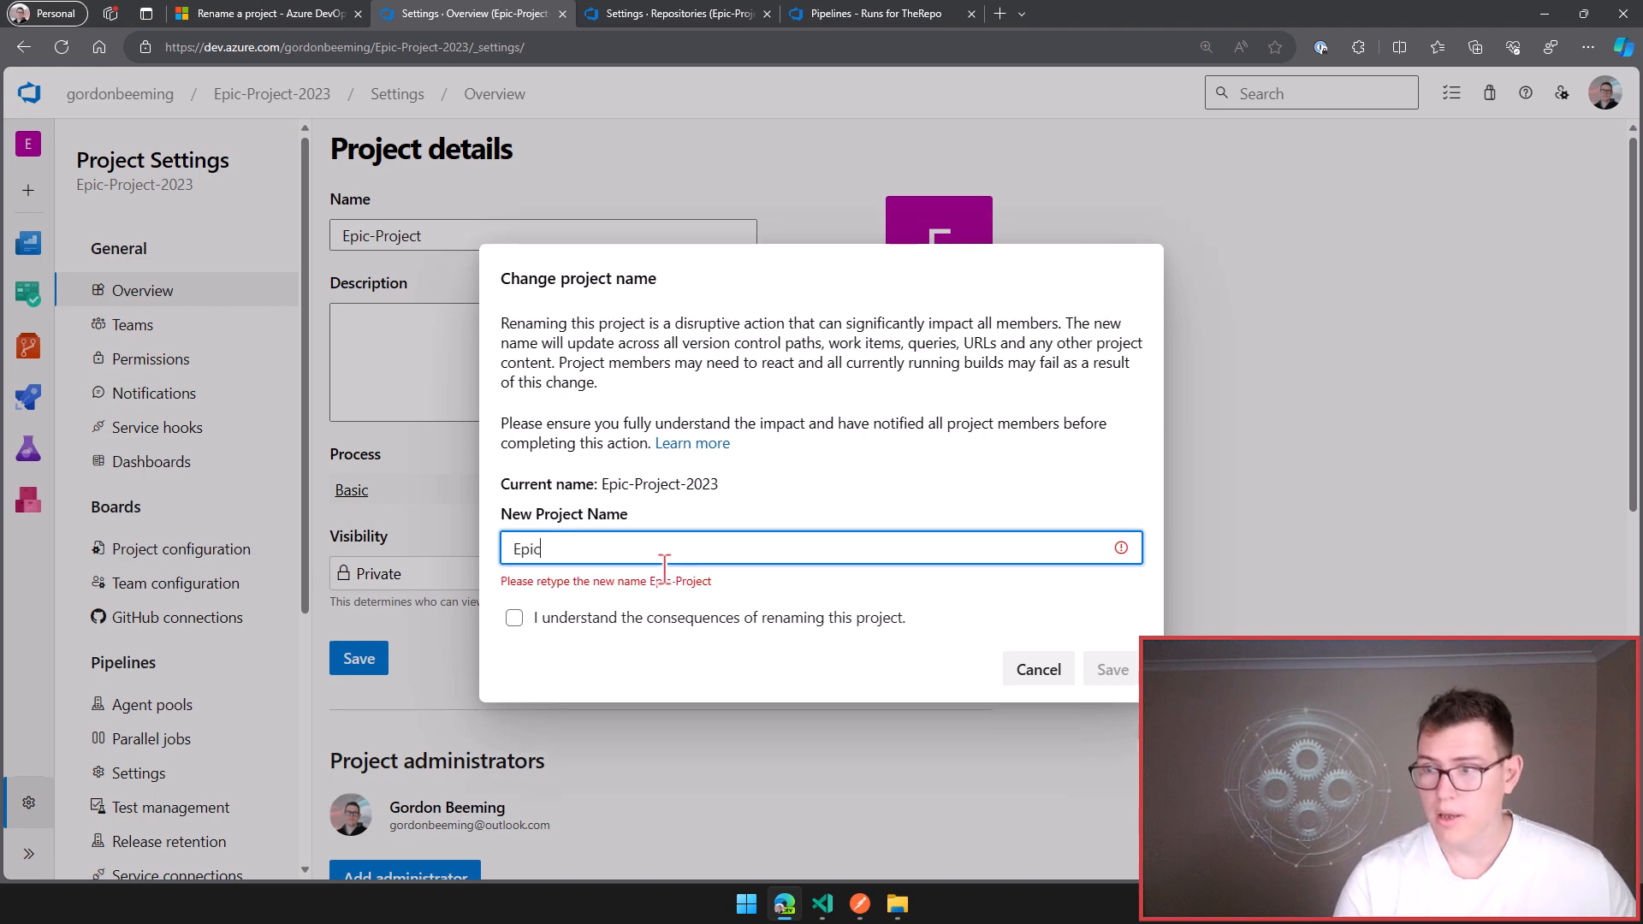
{"action": "type", "text": "-Project"}
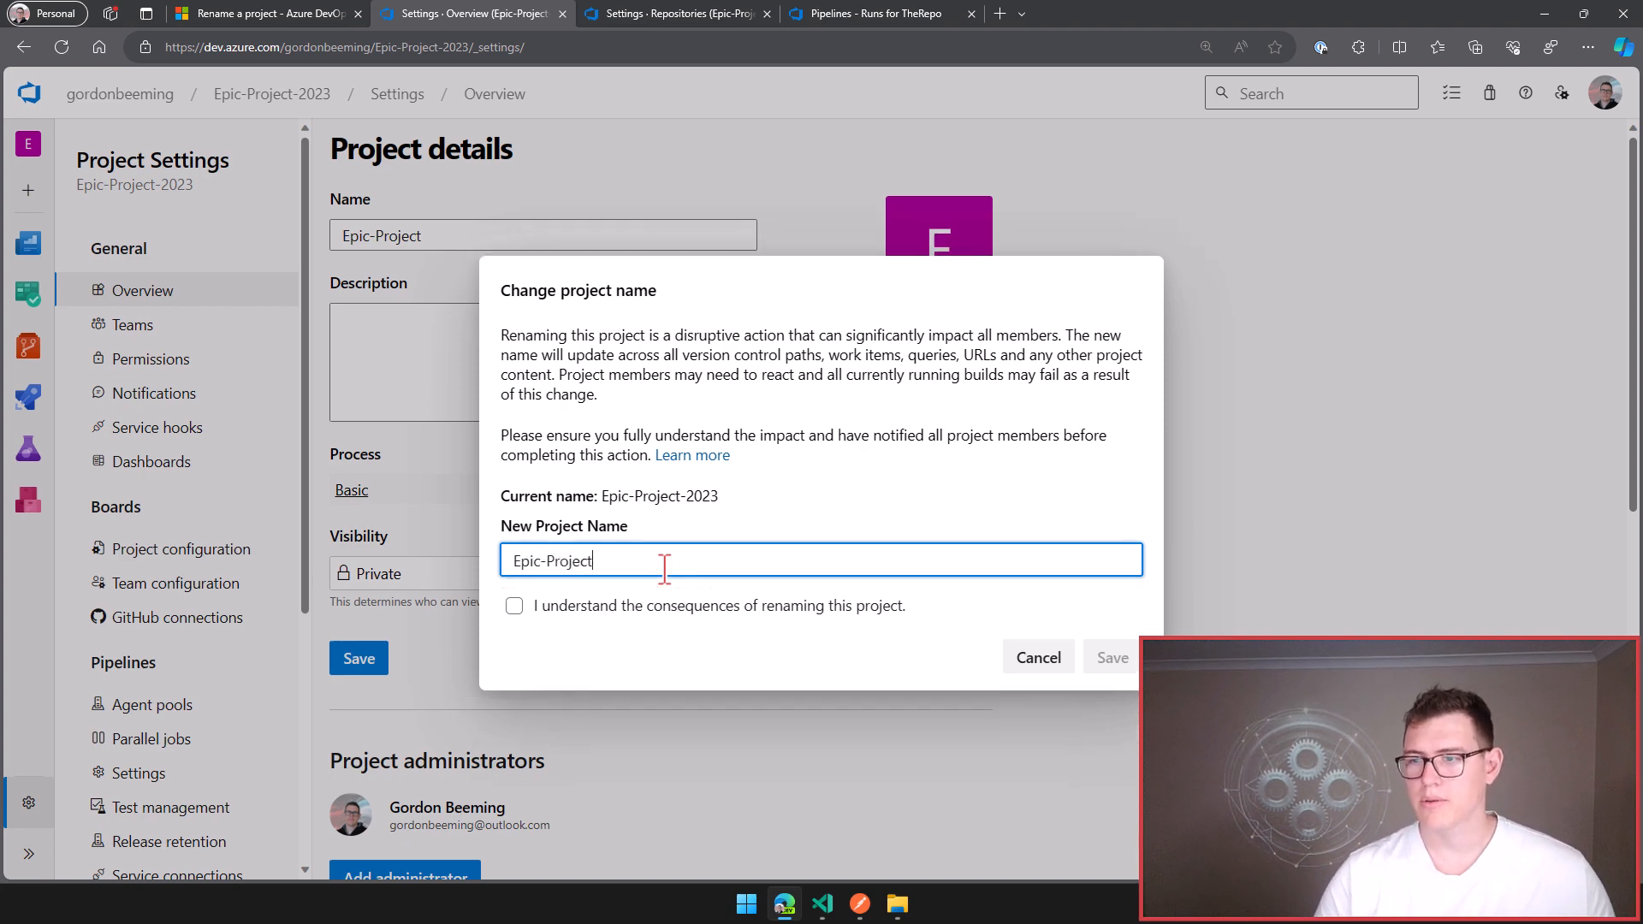
{"action": "left_click", "coordinate": [713, 607]}
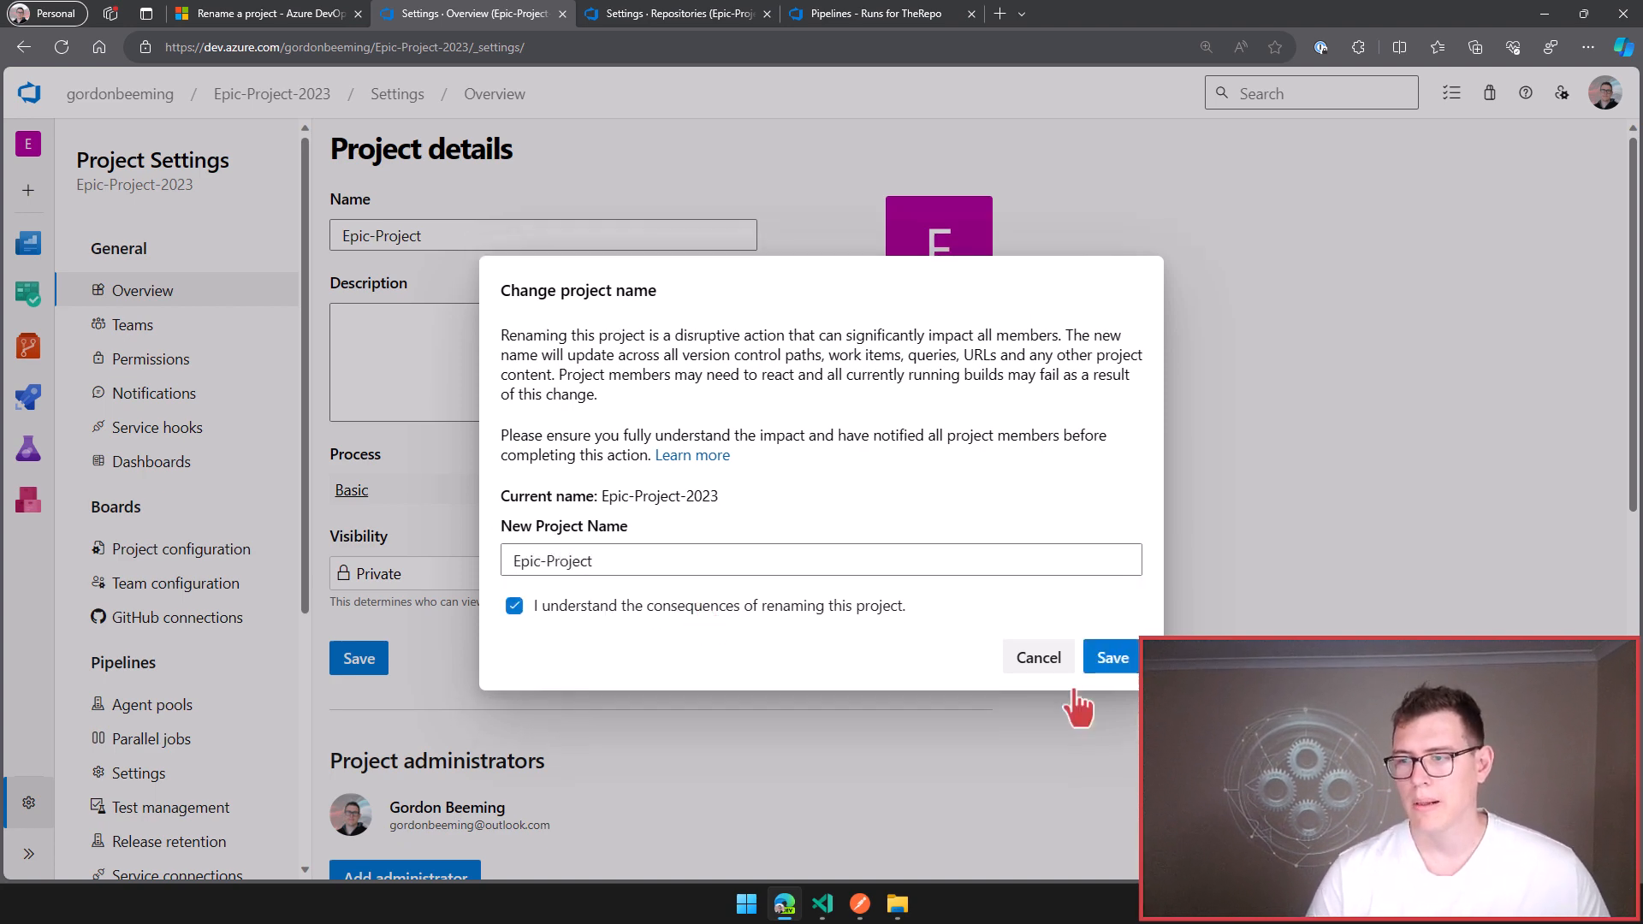
{"action": "left_click", "coordinate": [1113, 659]}
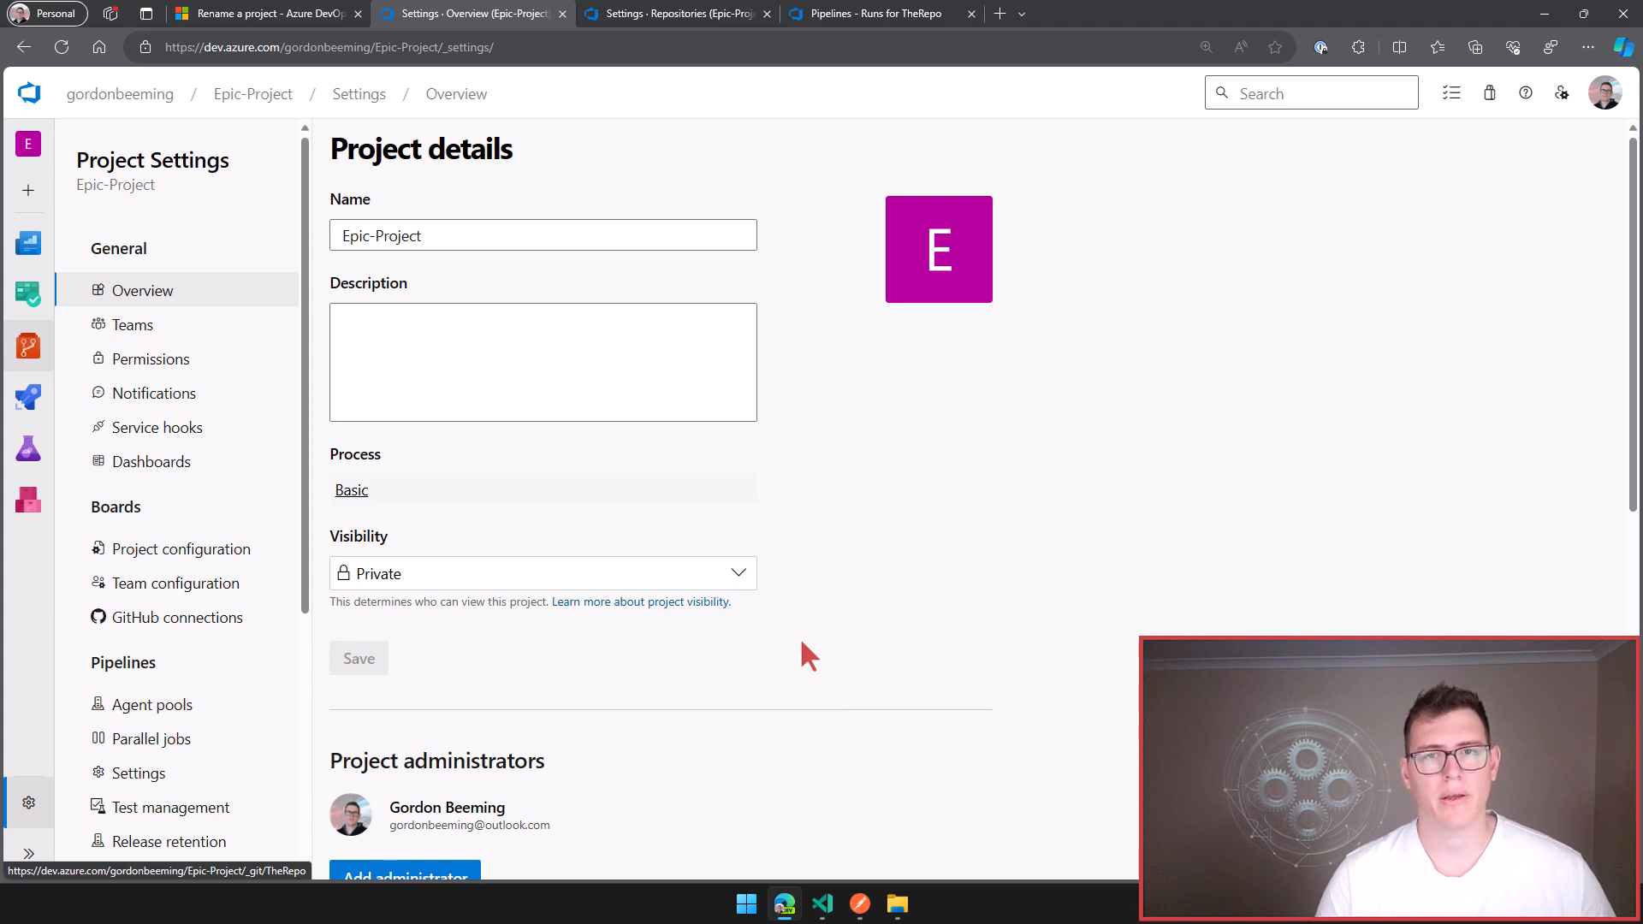
Open the failed TheRepo pipeline run "Another change from the portal" and examine its error message.
{"action": "left_click", "coordinate": [870, 19]}
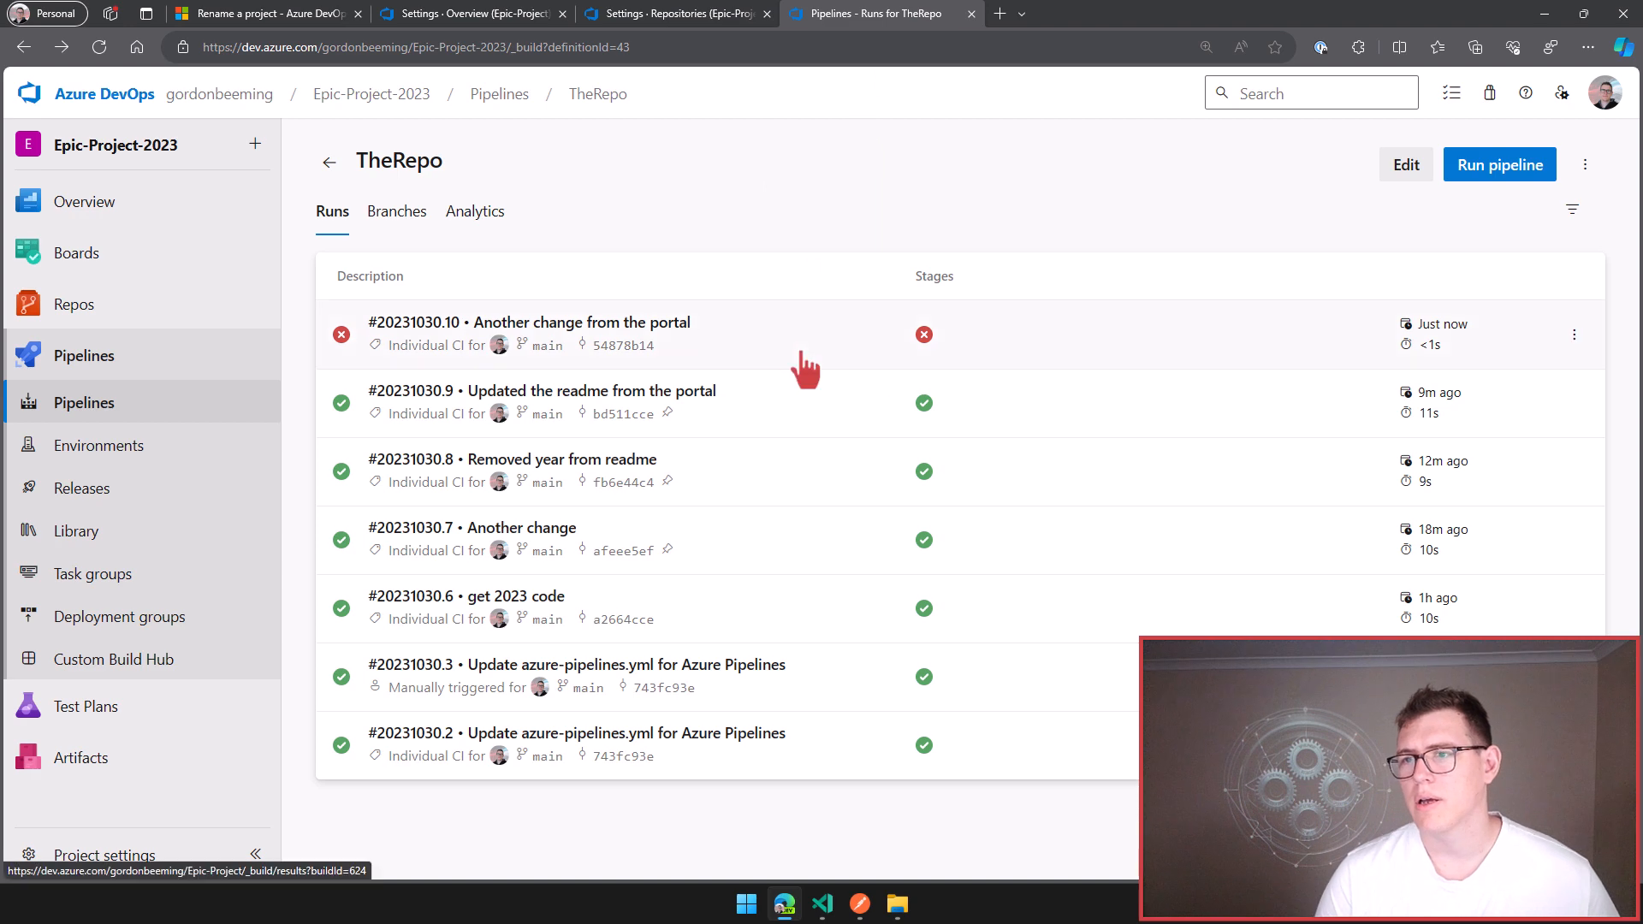
{"action": "left_click", "coordinate": [774, 356]}
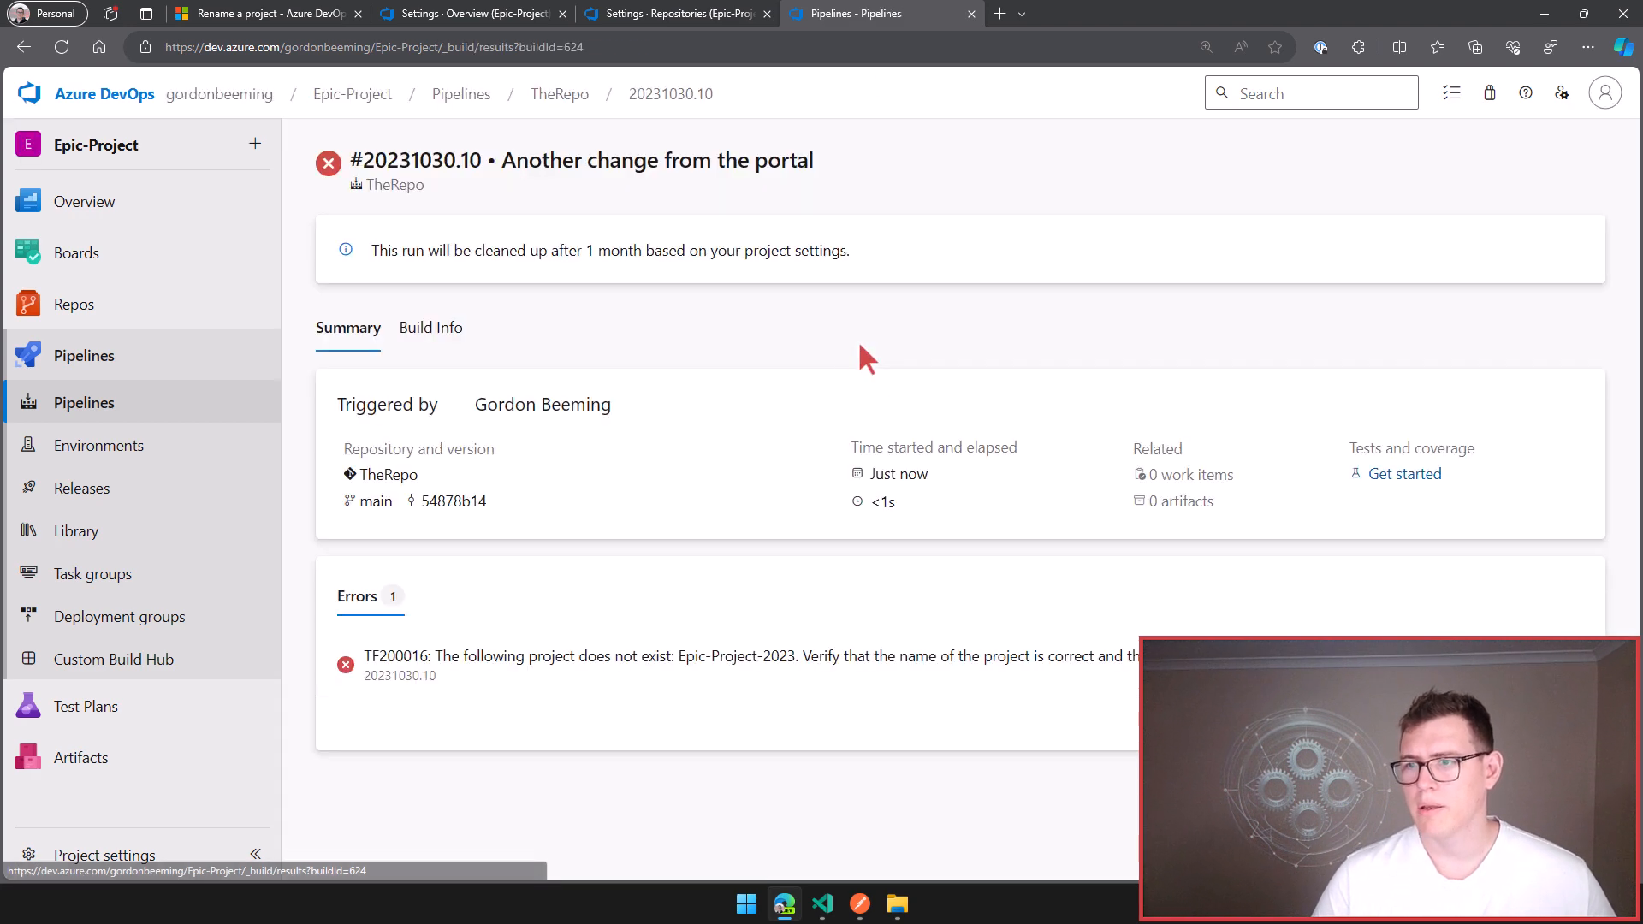
{"action": "left_click_drag", "start_coordinate": [685, 657], "coordinate": [788, 657]}
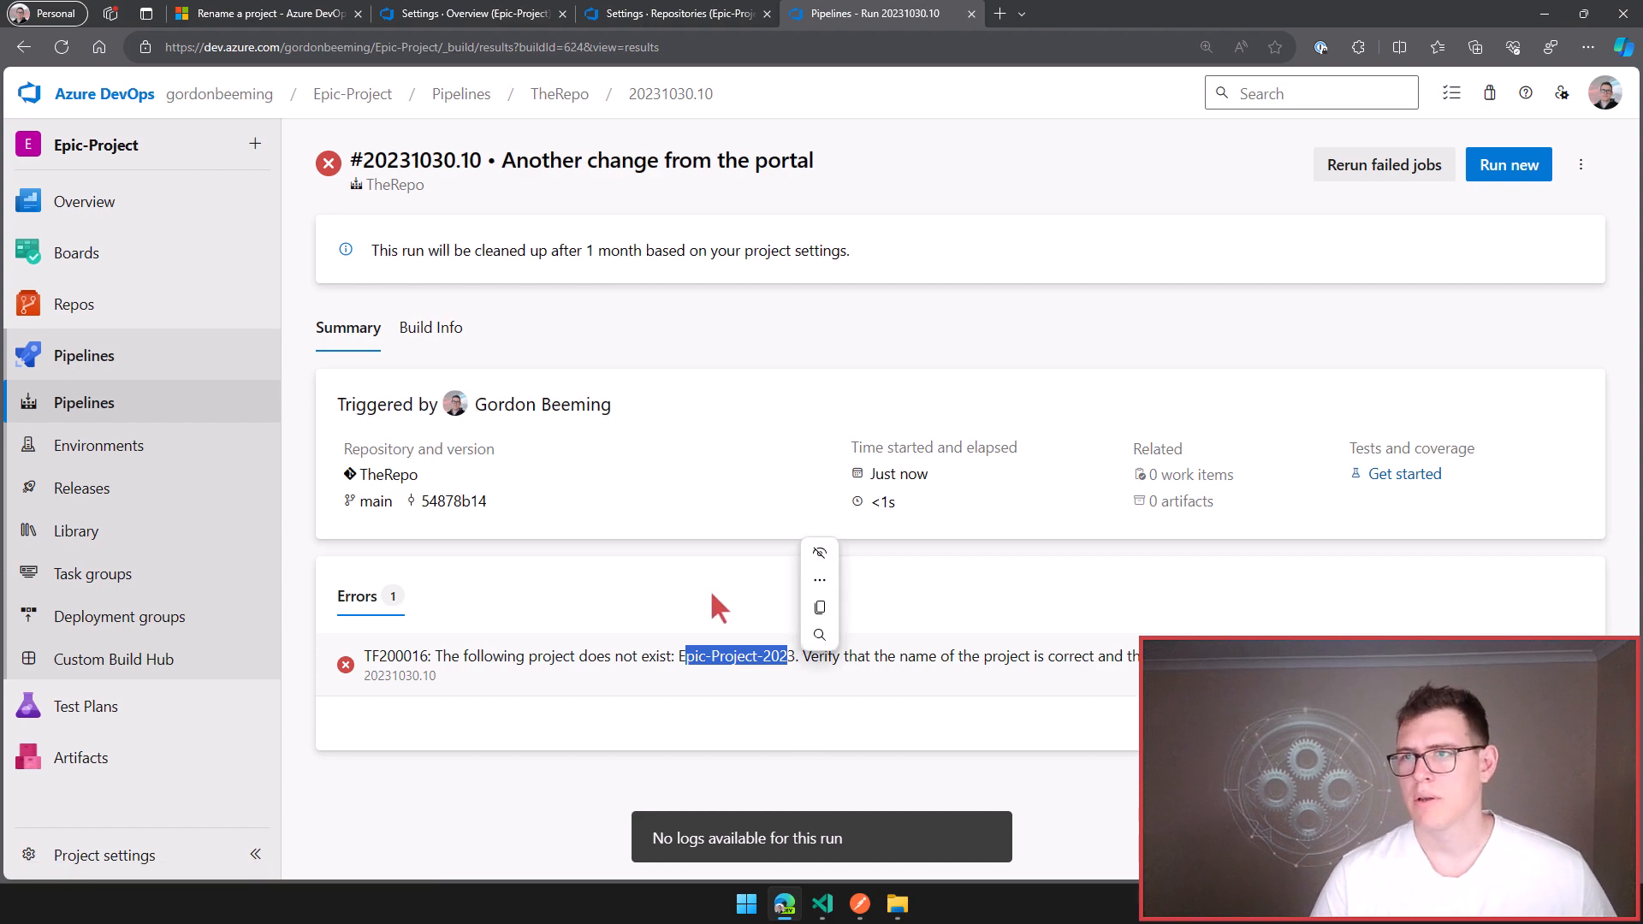
Load the same pipeline run using the old project name Epic-Project-2023 in its URL.
{"action": "left_click", "coordinate": [446, 49]}
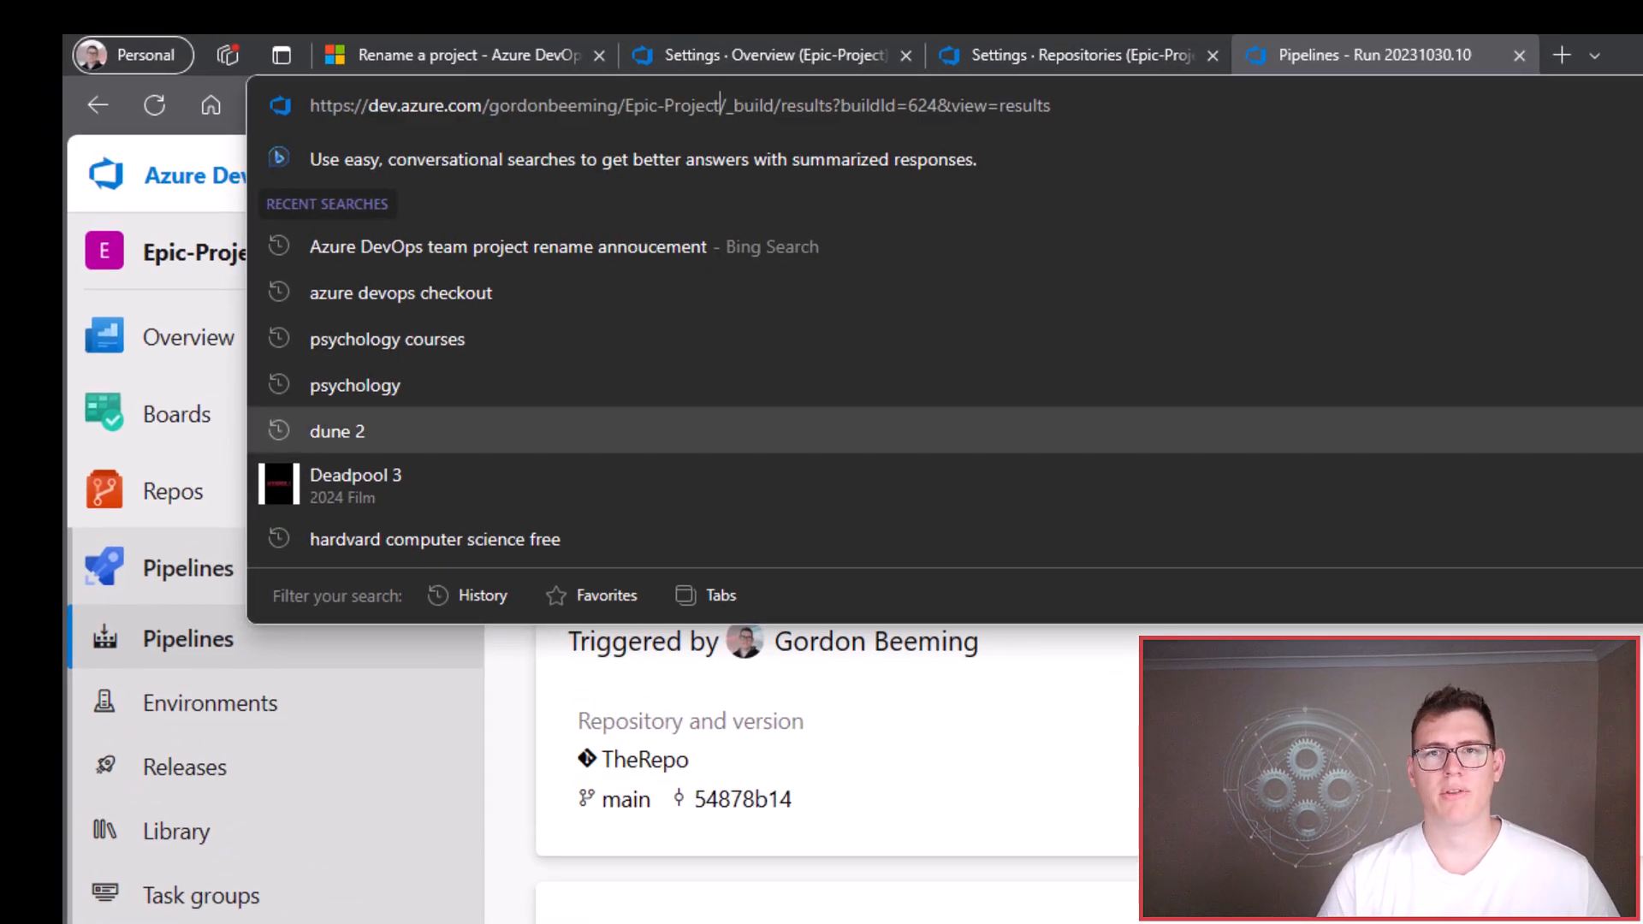
{"action": "type", "text": "-2023"}
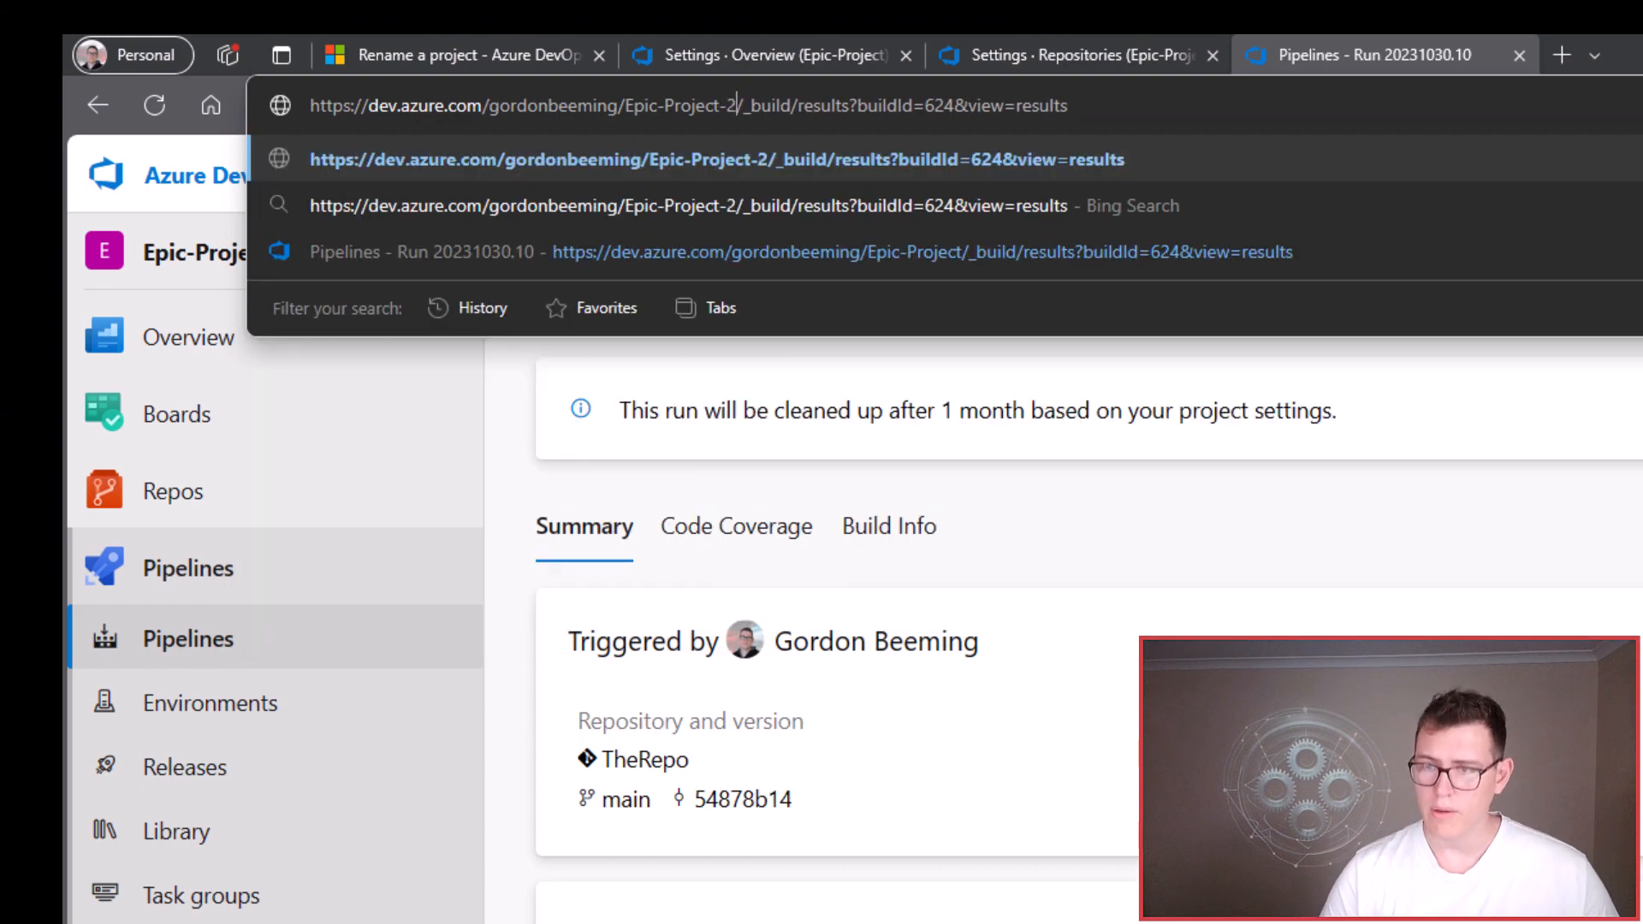
{"action": "key", "text": "Return"}
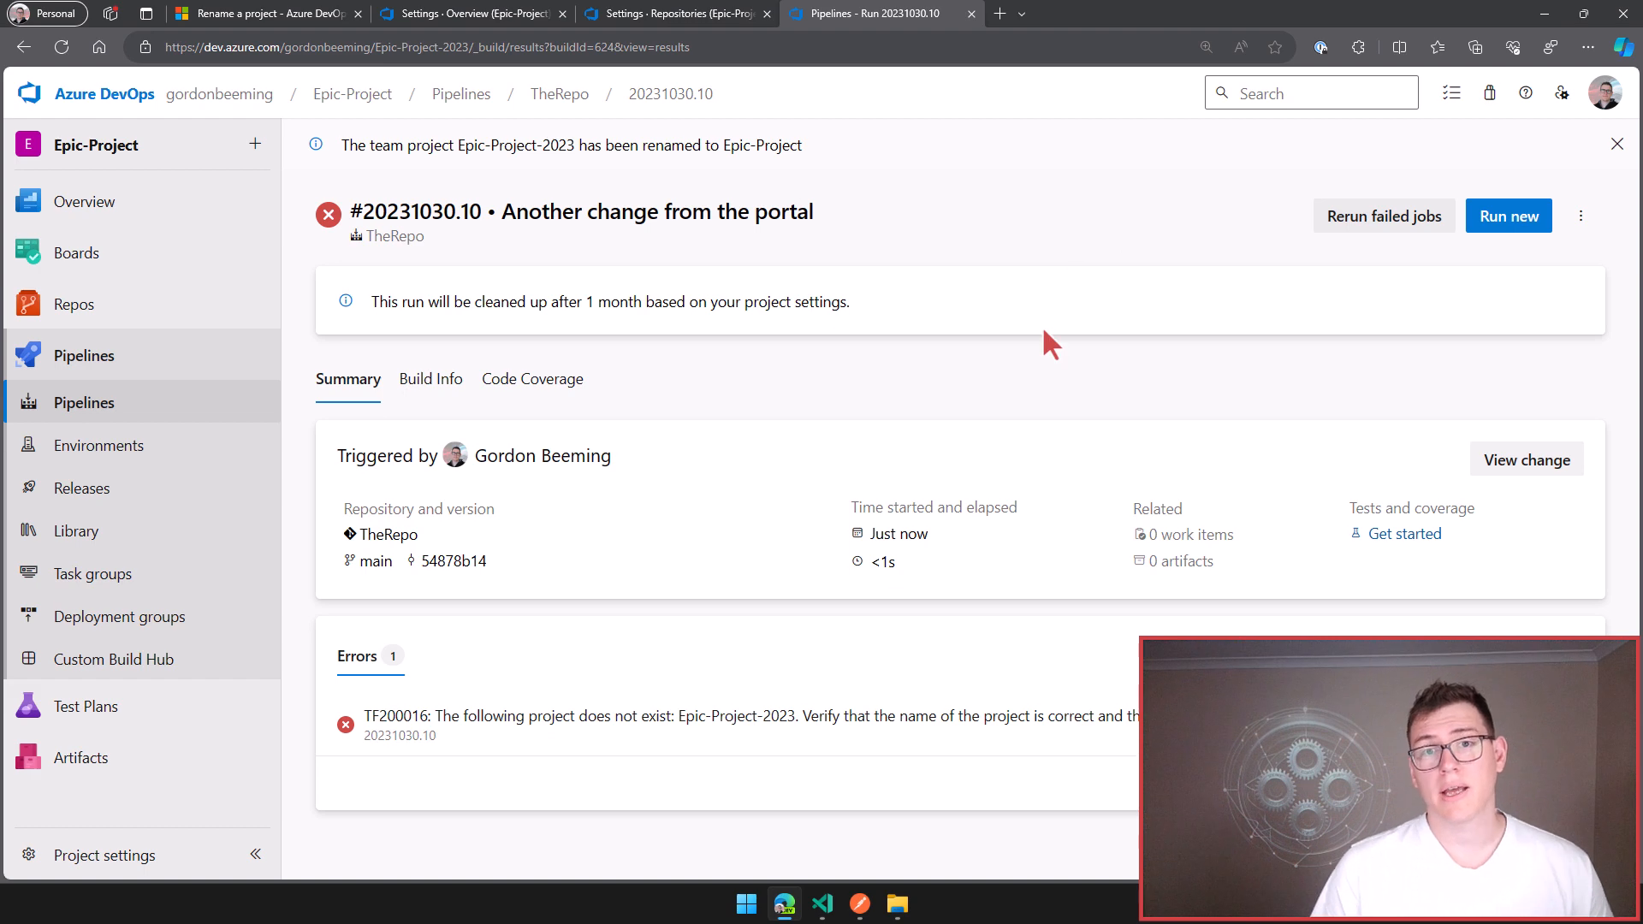
Switch to VS Code, open azure-pipelines.yml, and examine the project name in the checkout step's repository reference.
{"action": "left_click", "coordinate": [824, 905]}
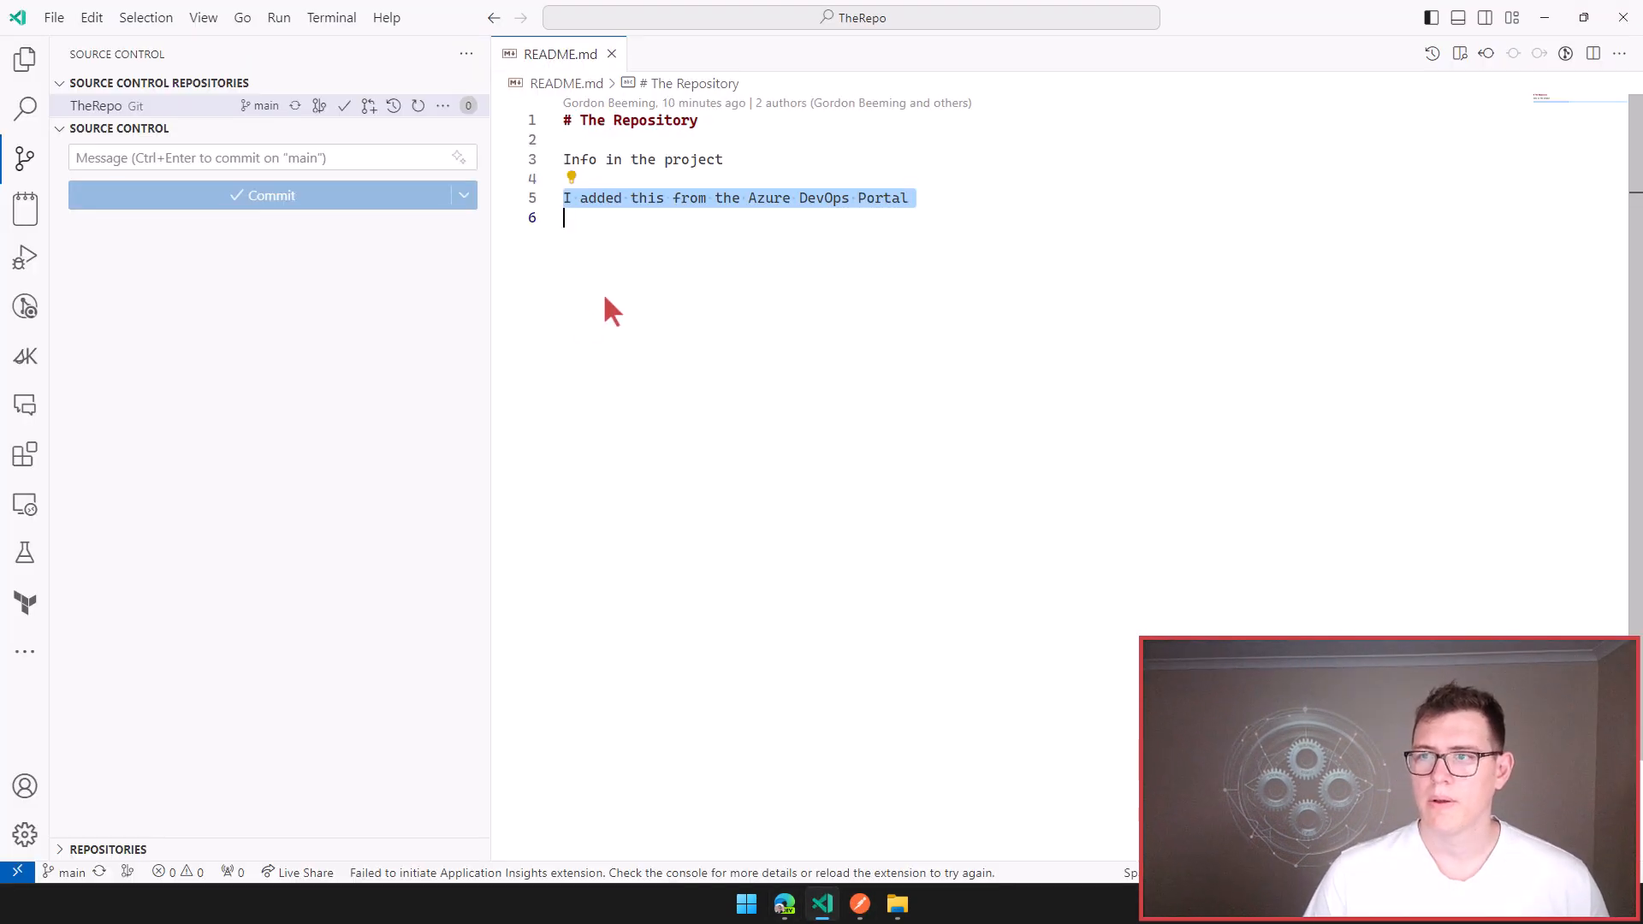
{"action": "left_click", "coordinate": [647, 257]}
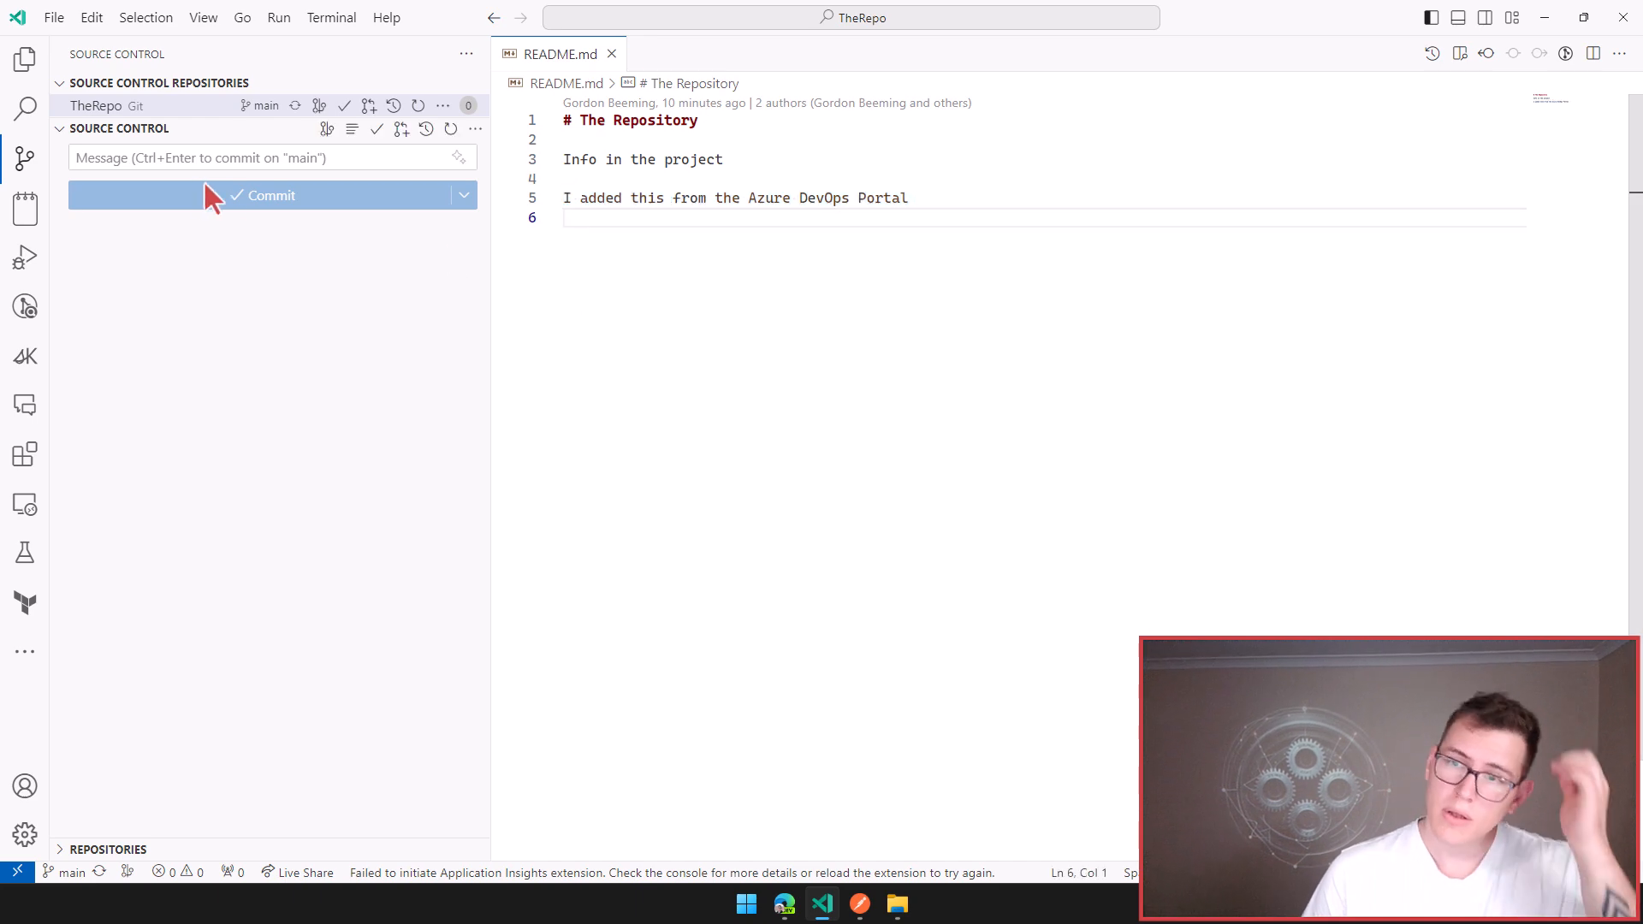
{"action": "left_click", "coordinate": [26, 61]}
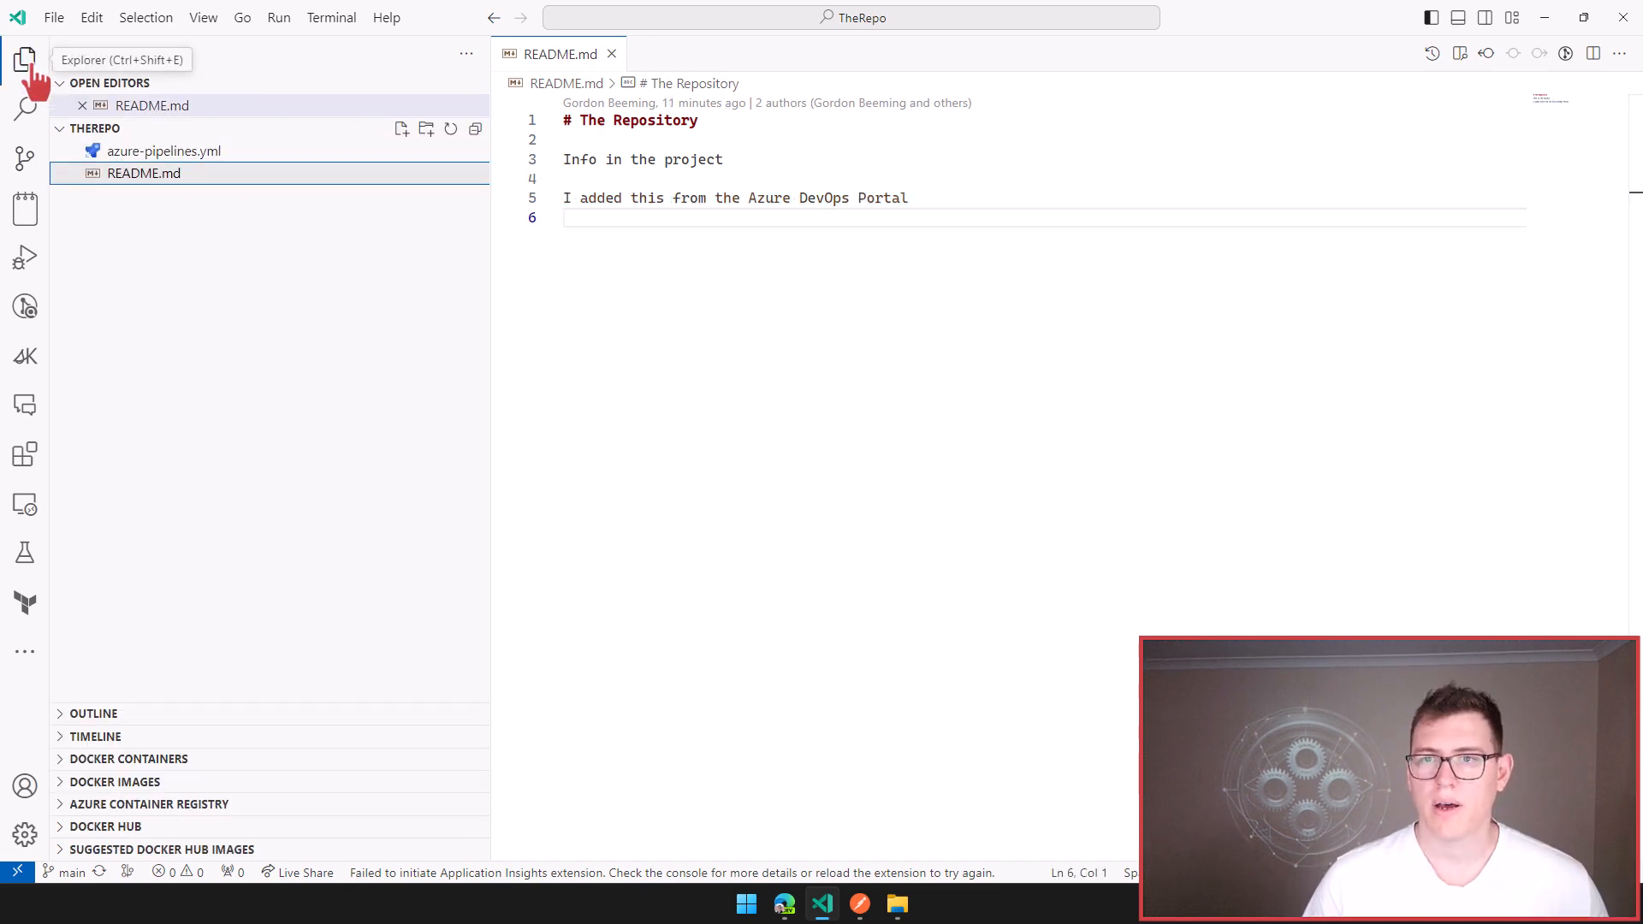
{"action": "left_click", "coordinate": [142, 152]}
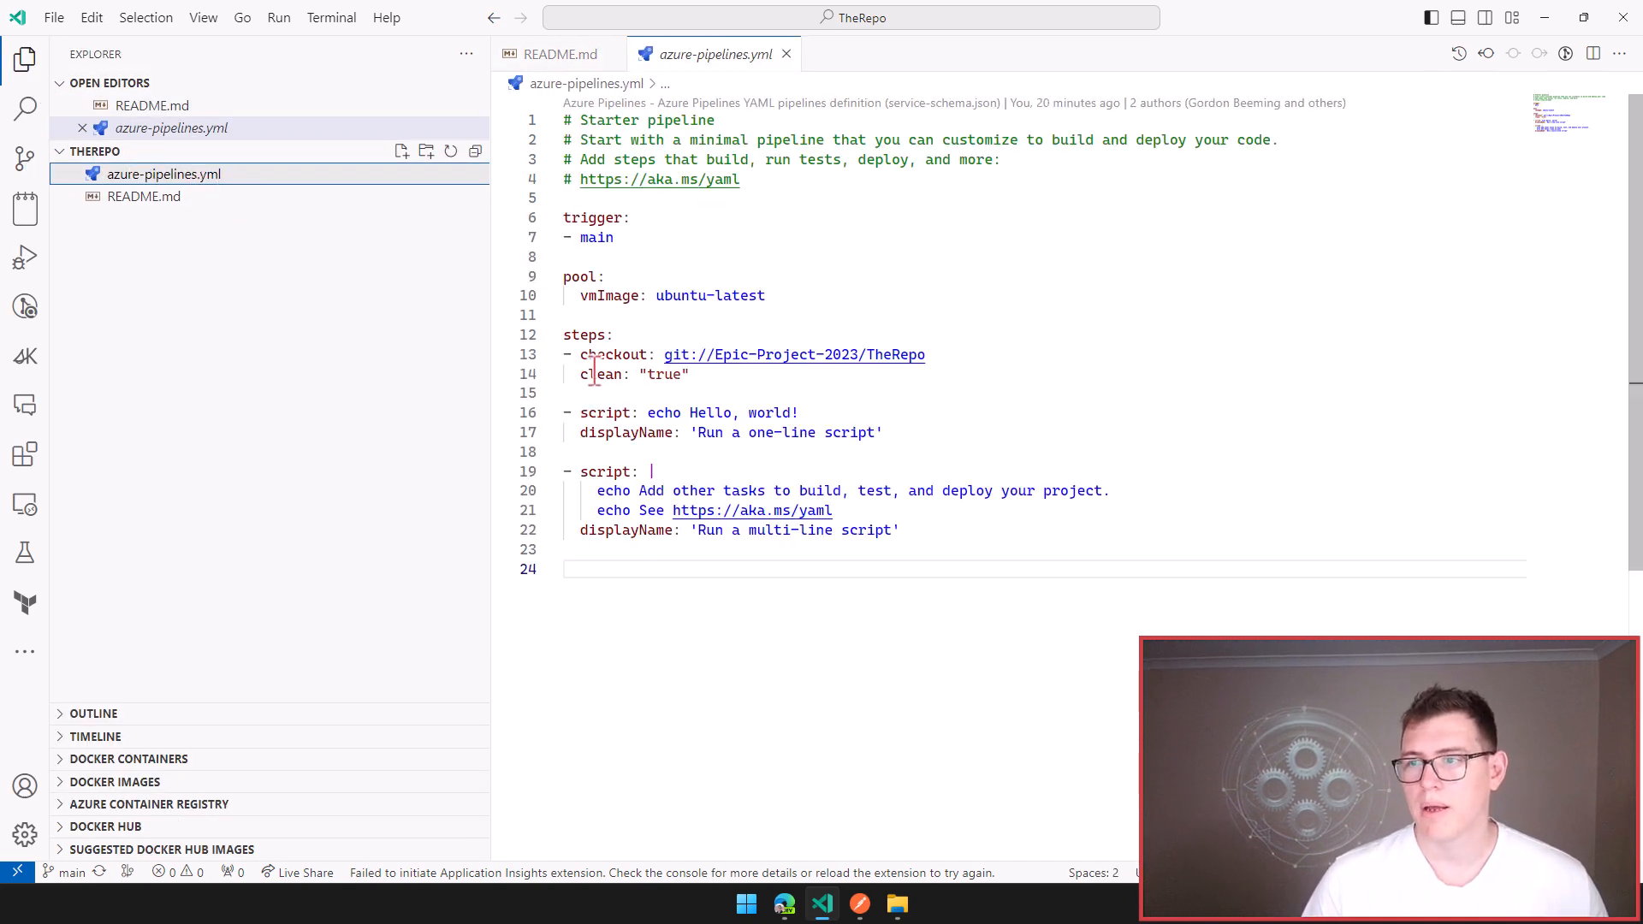
{"action": "left_click_drag", "start_coordinate": [751, 384], "coordinate": [564, 354]}
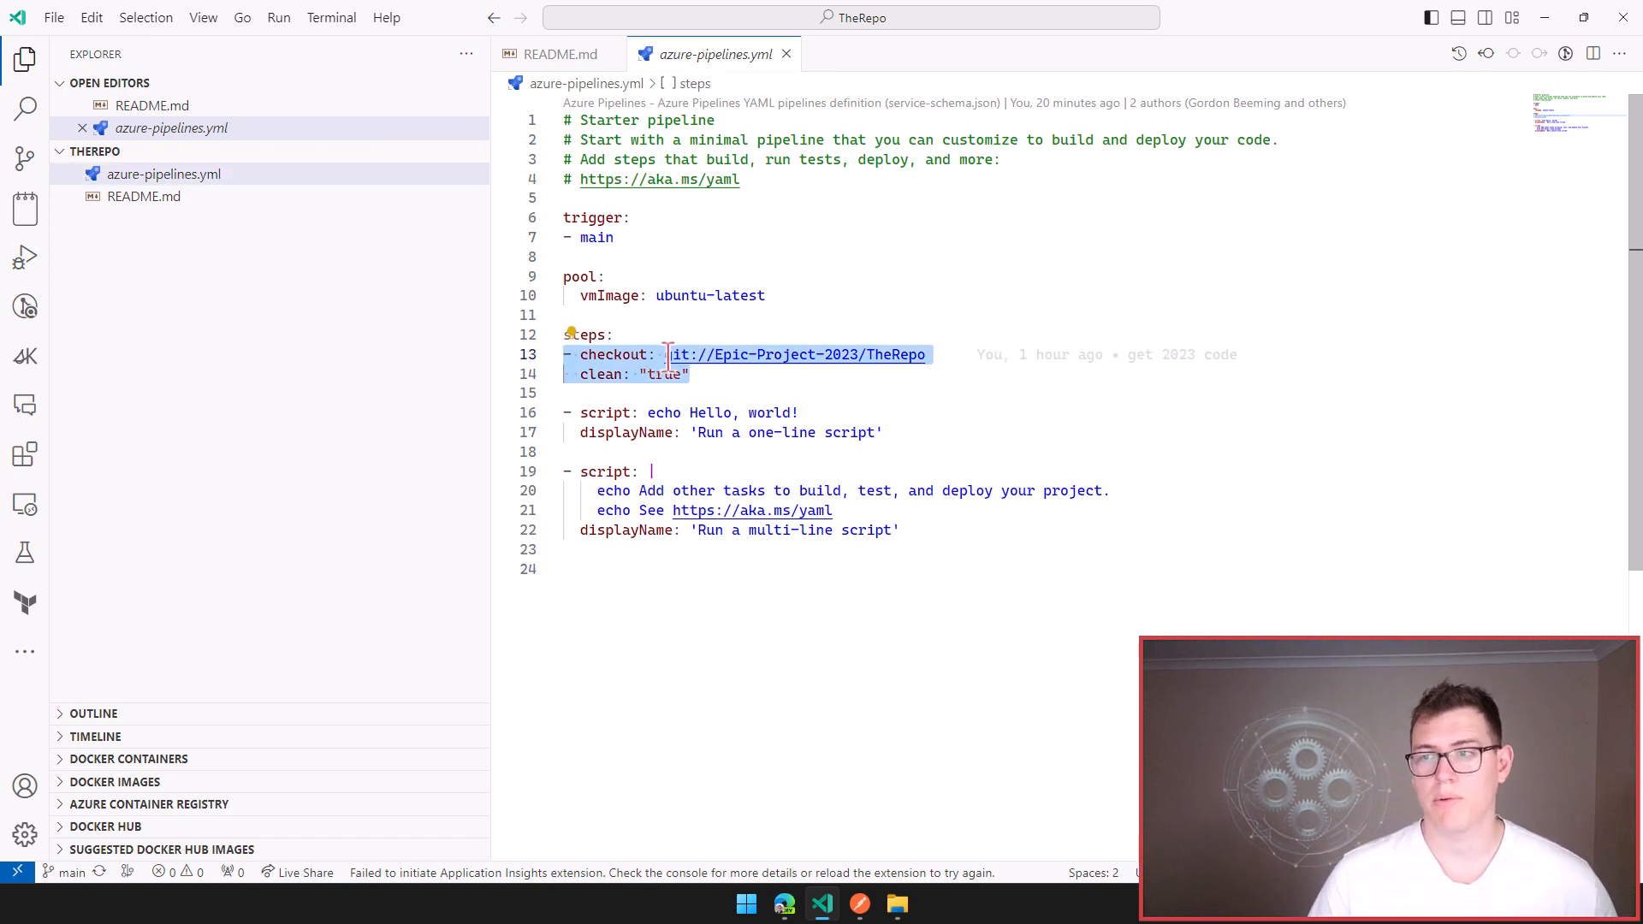
{"action": "left_click_drag", "start_coordinate": [665, 354], "coordinate": [926, 354]}
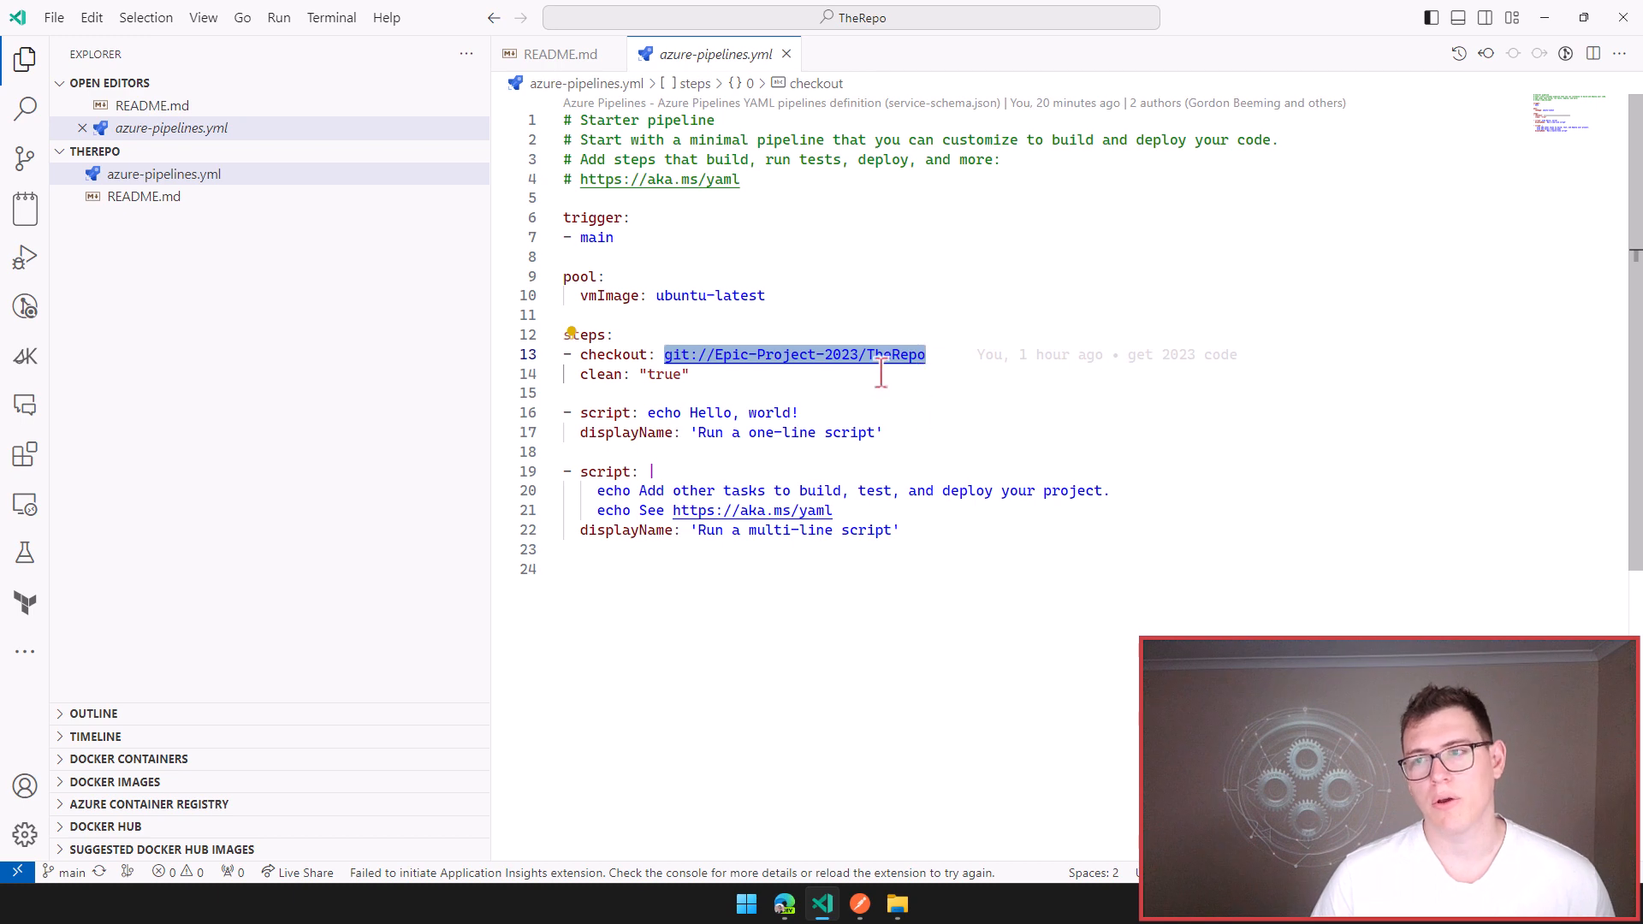
{"action": "double_click", "coordinate": [835, 354]}
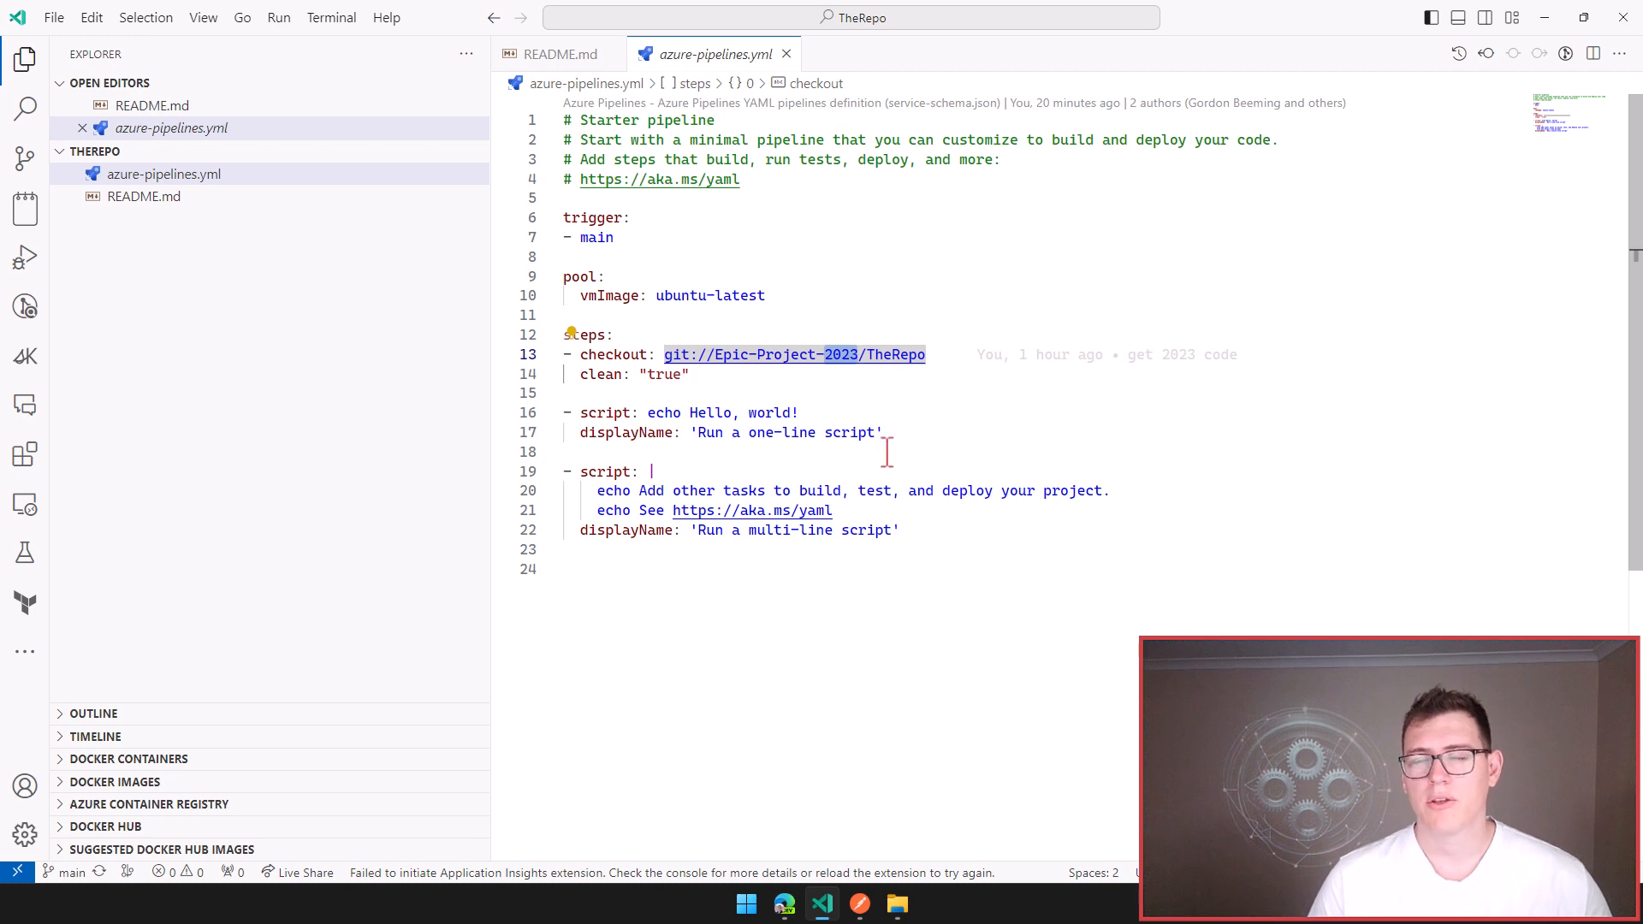
{"action": "mouse_move", "coordinate": [863, 437]}
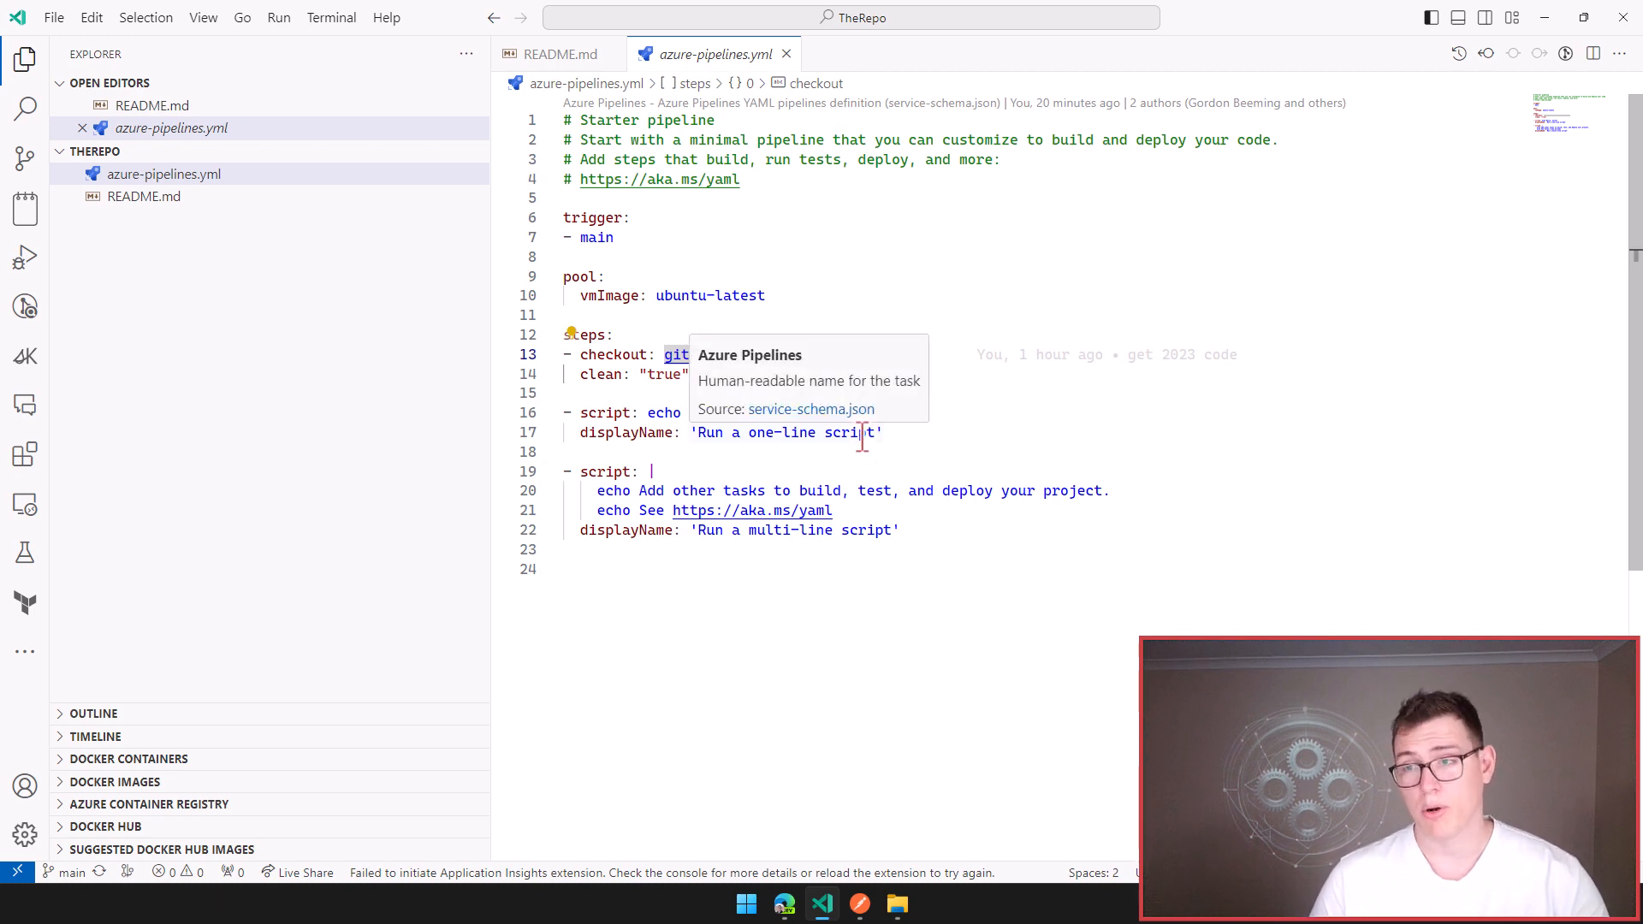
Change the checkout step's repository reference to git://Epic-Project/TheRepo and save azure-pipelines.yml.
{"action": "key", "text": "BackSpace"}
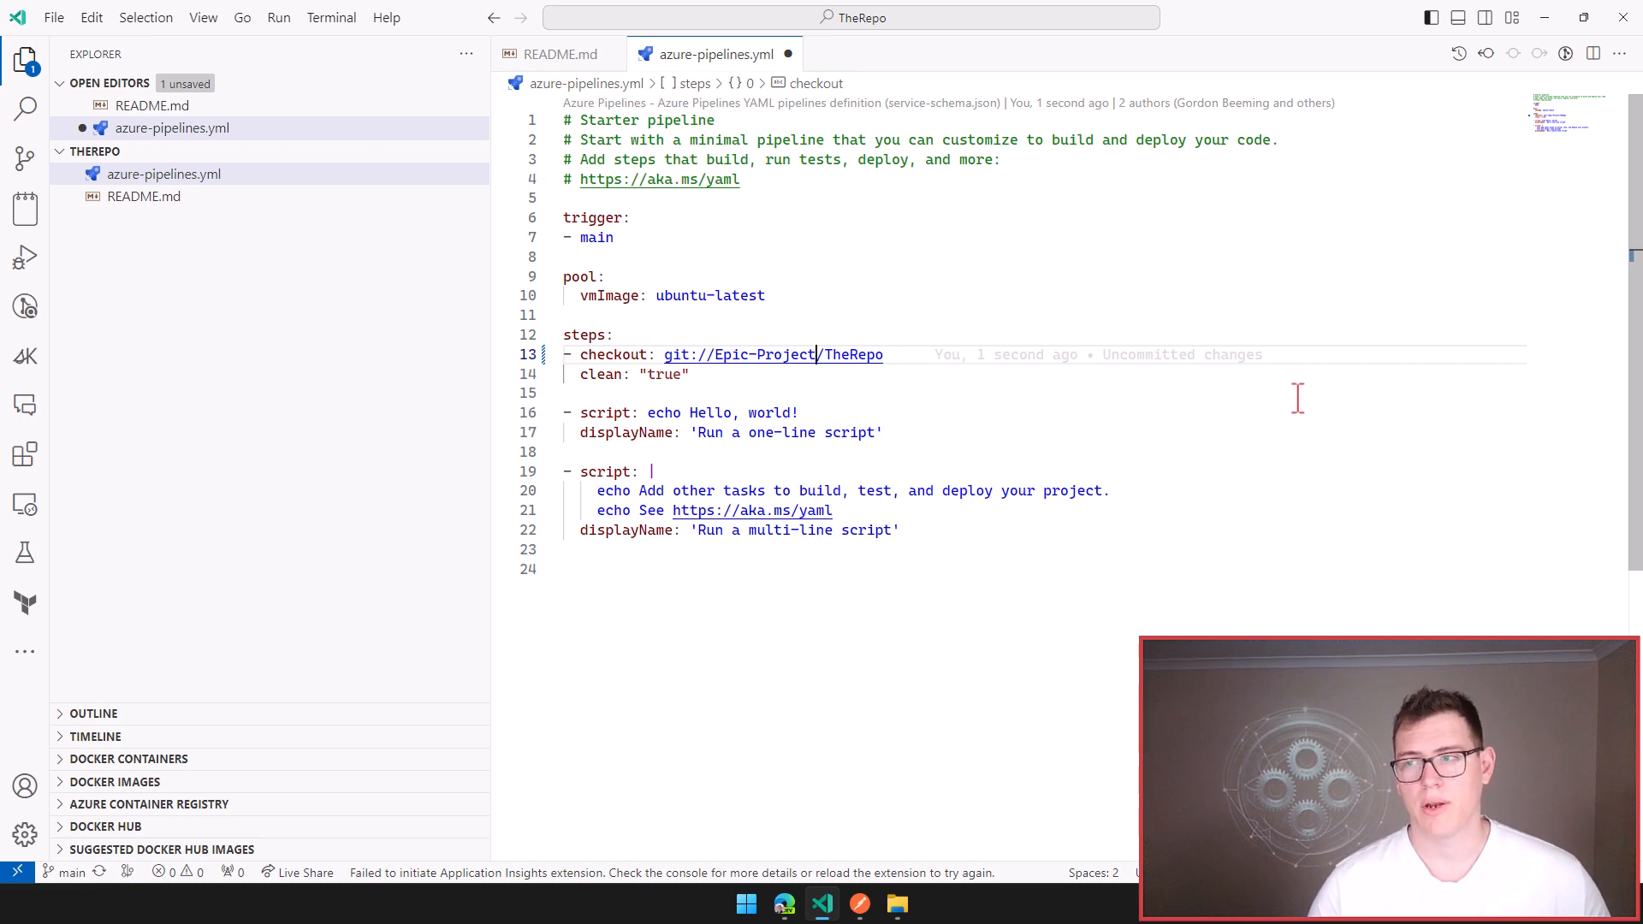
{"action": "key", "text": "ctrl+s"}
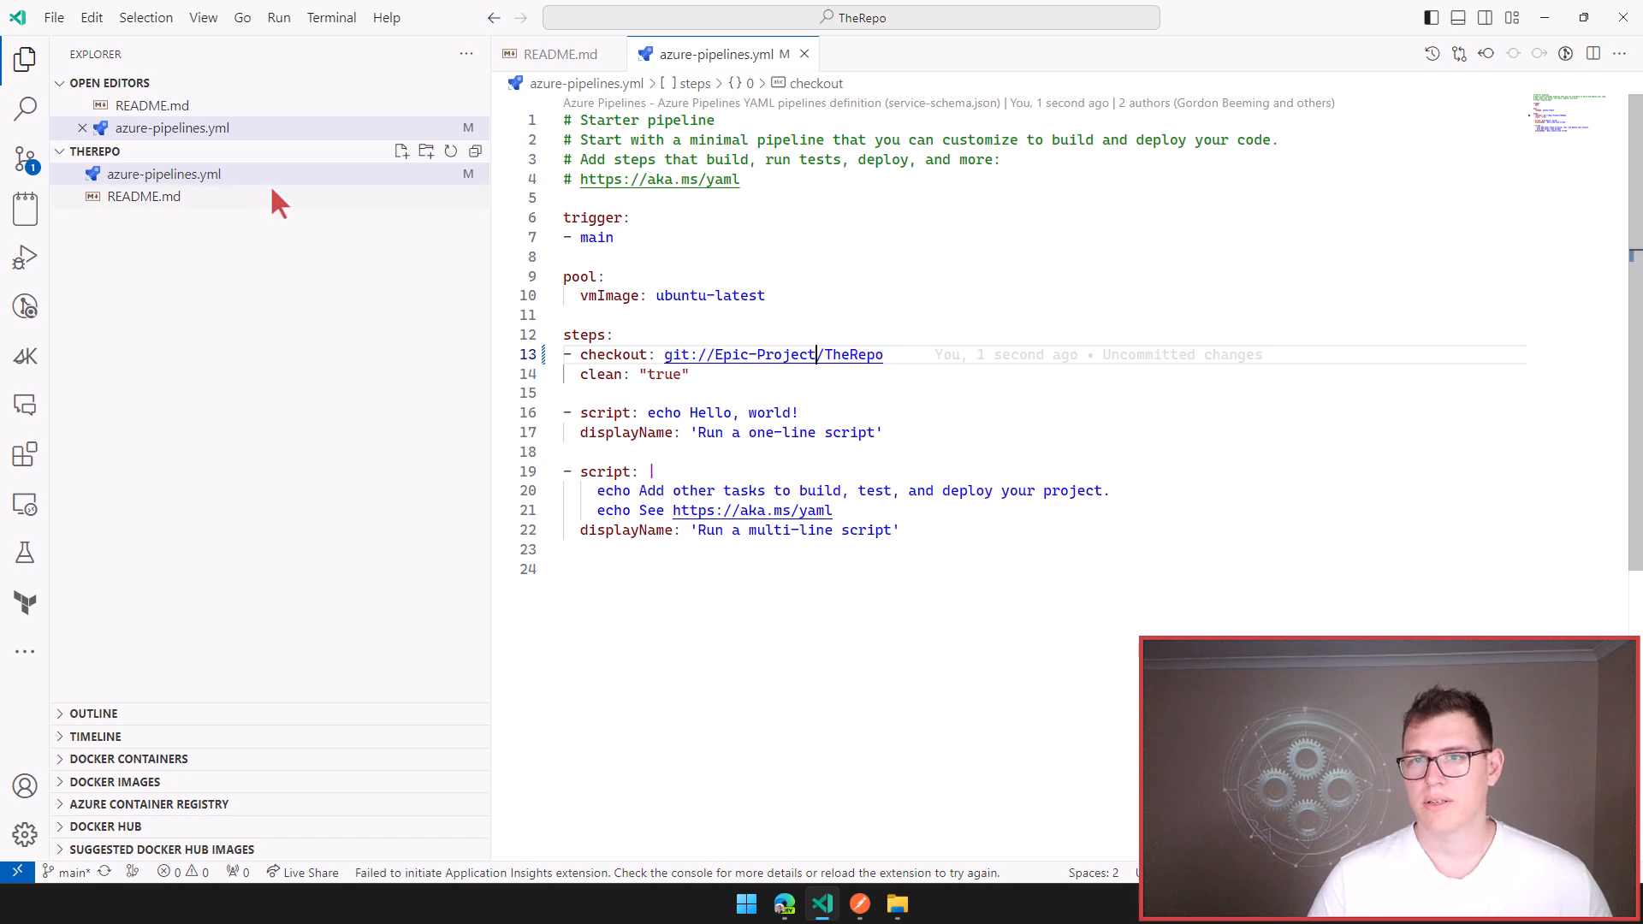
Commit the azure-pipelines.yml change to main with the message "Updated the project name for checkout" and try to sync it to the remote.
{"action": "left_click", "coordinate": [20, 154]}
{"action": "left_click", "coordinate": [143, 157]}
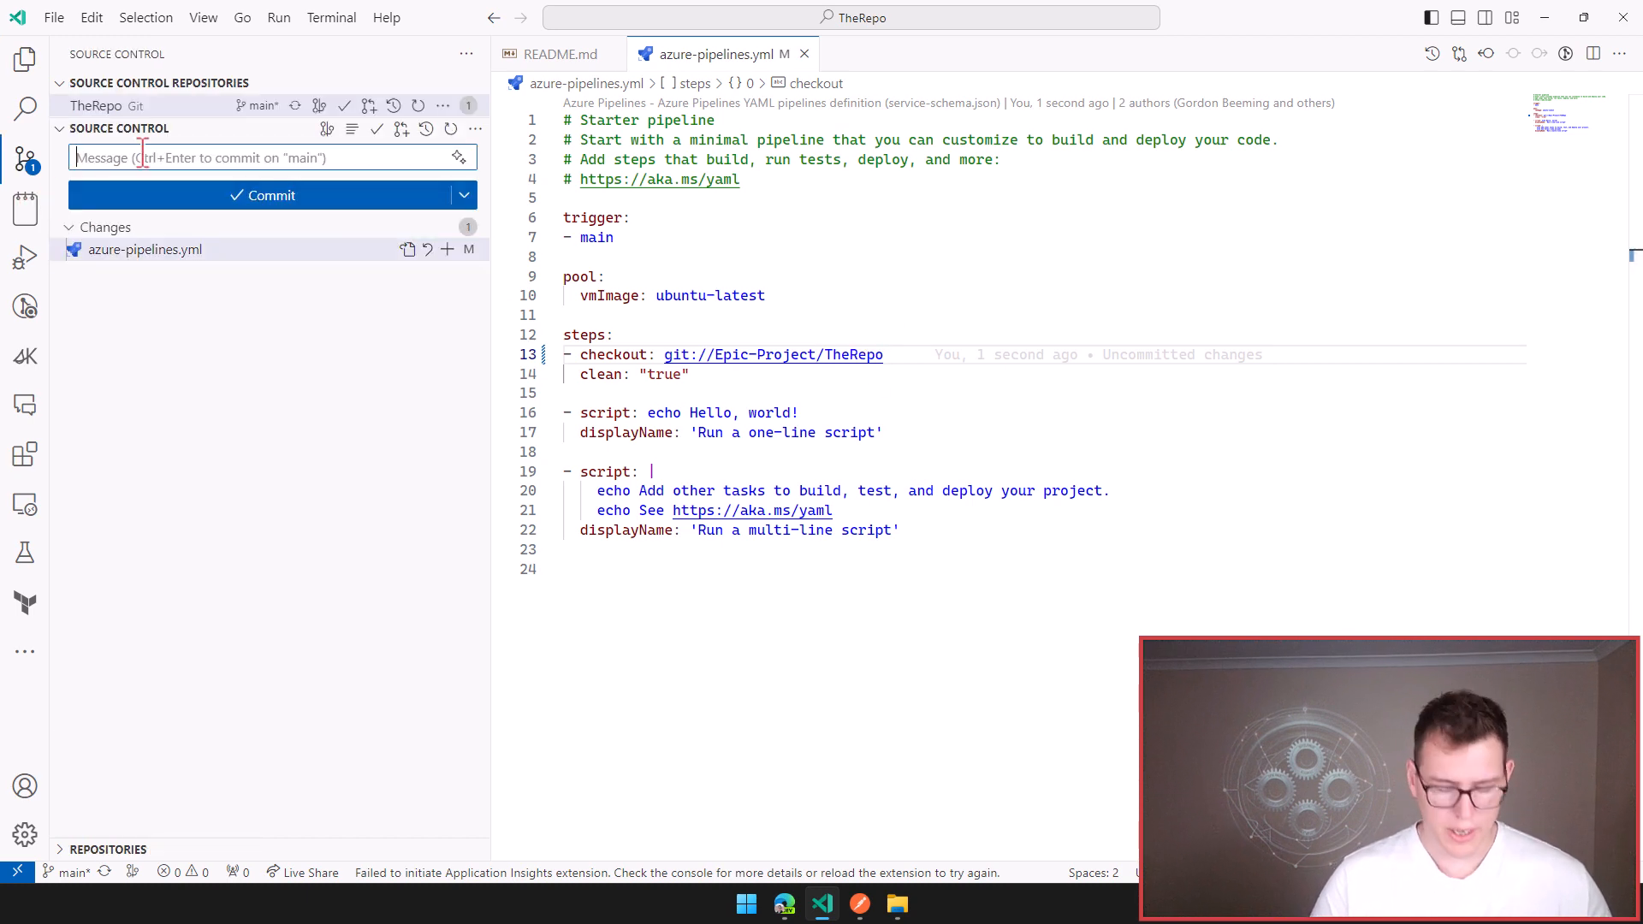
{"action": "type", "text": "Updated"}
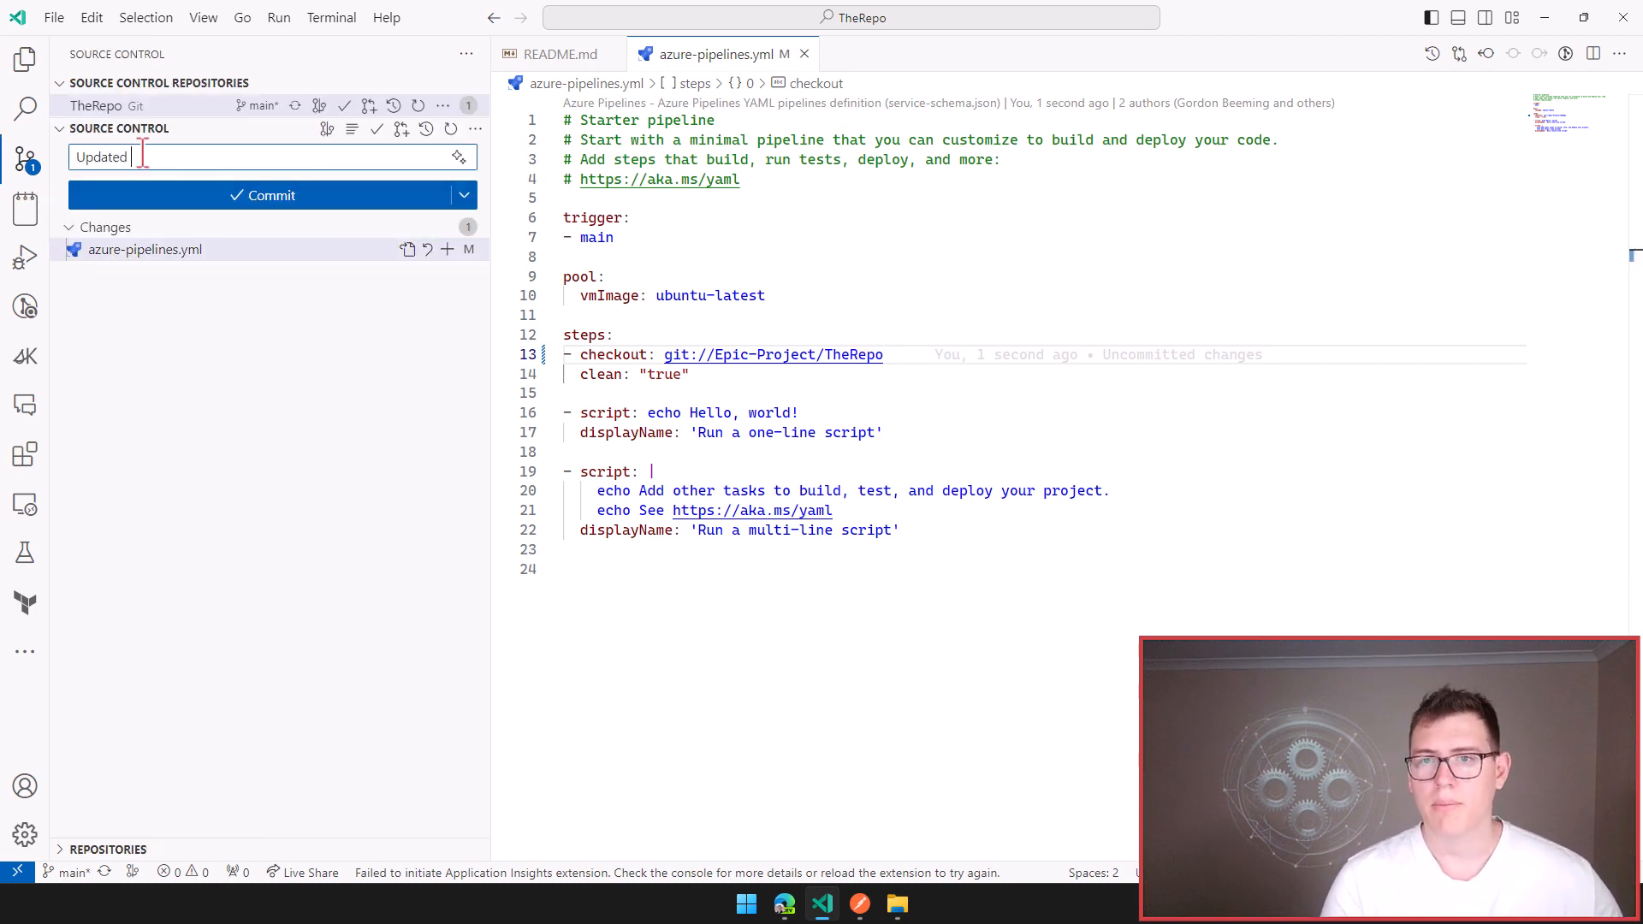
{"action": "type", "text": " the"}
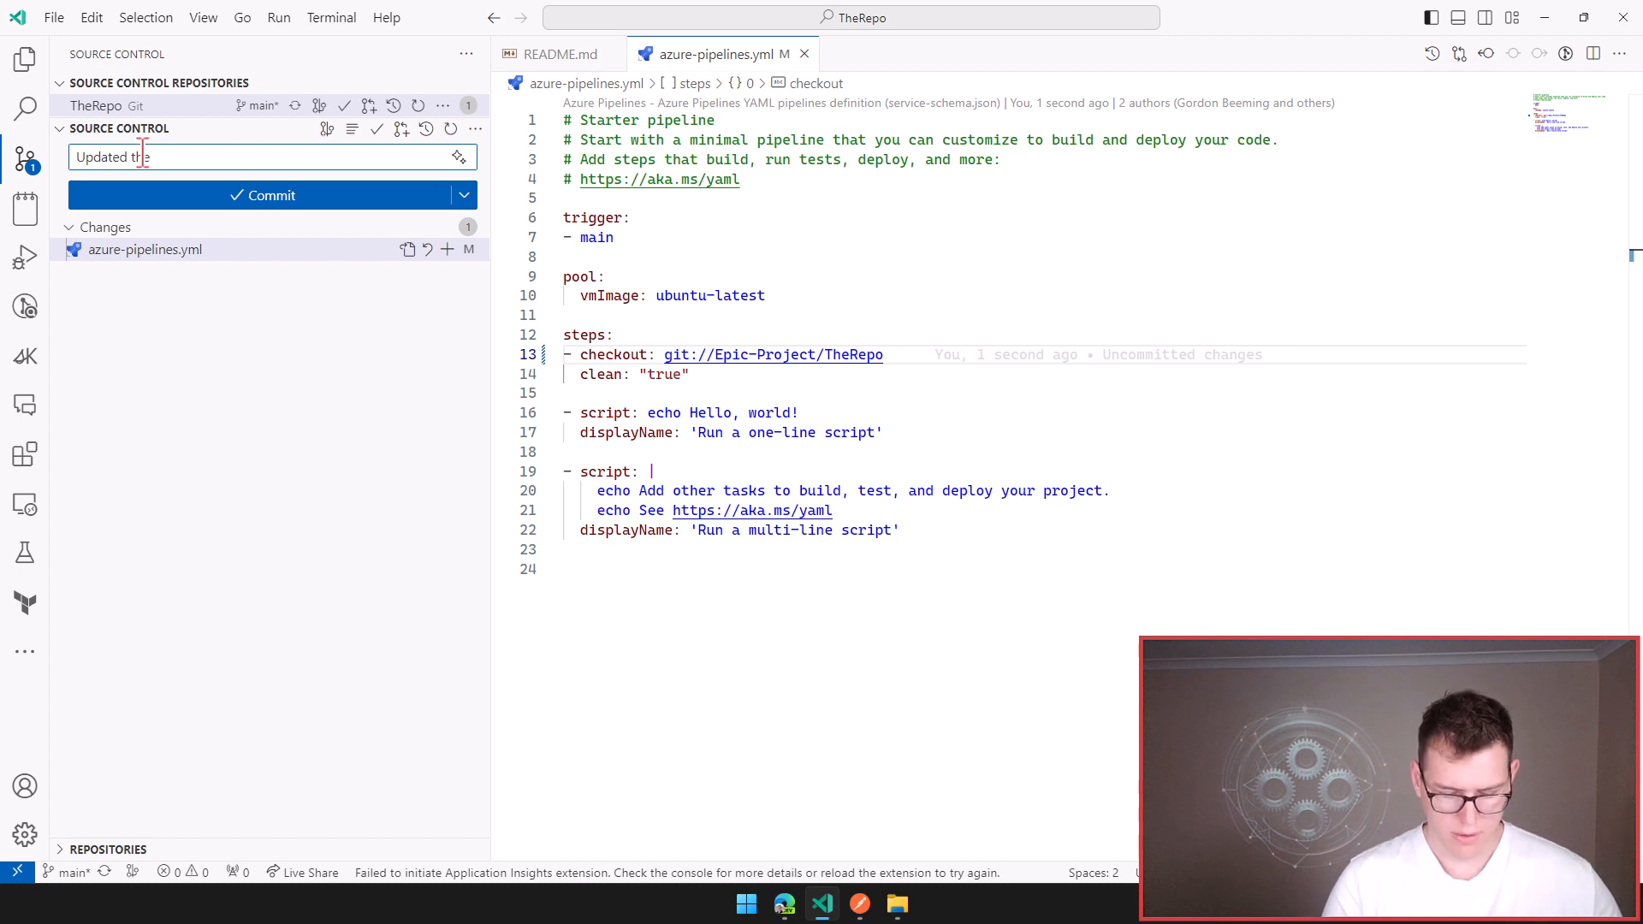
{"action": "type", "text": " project nam"}
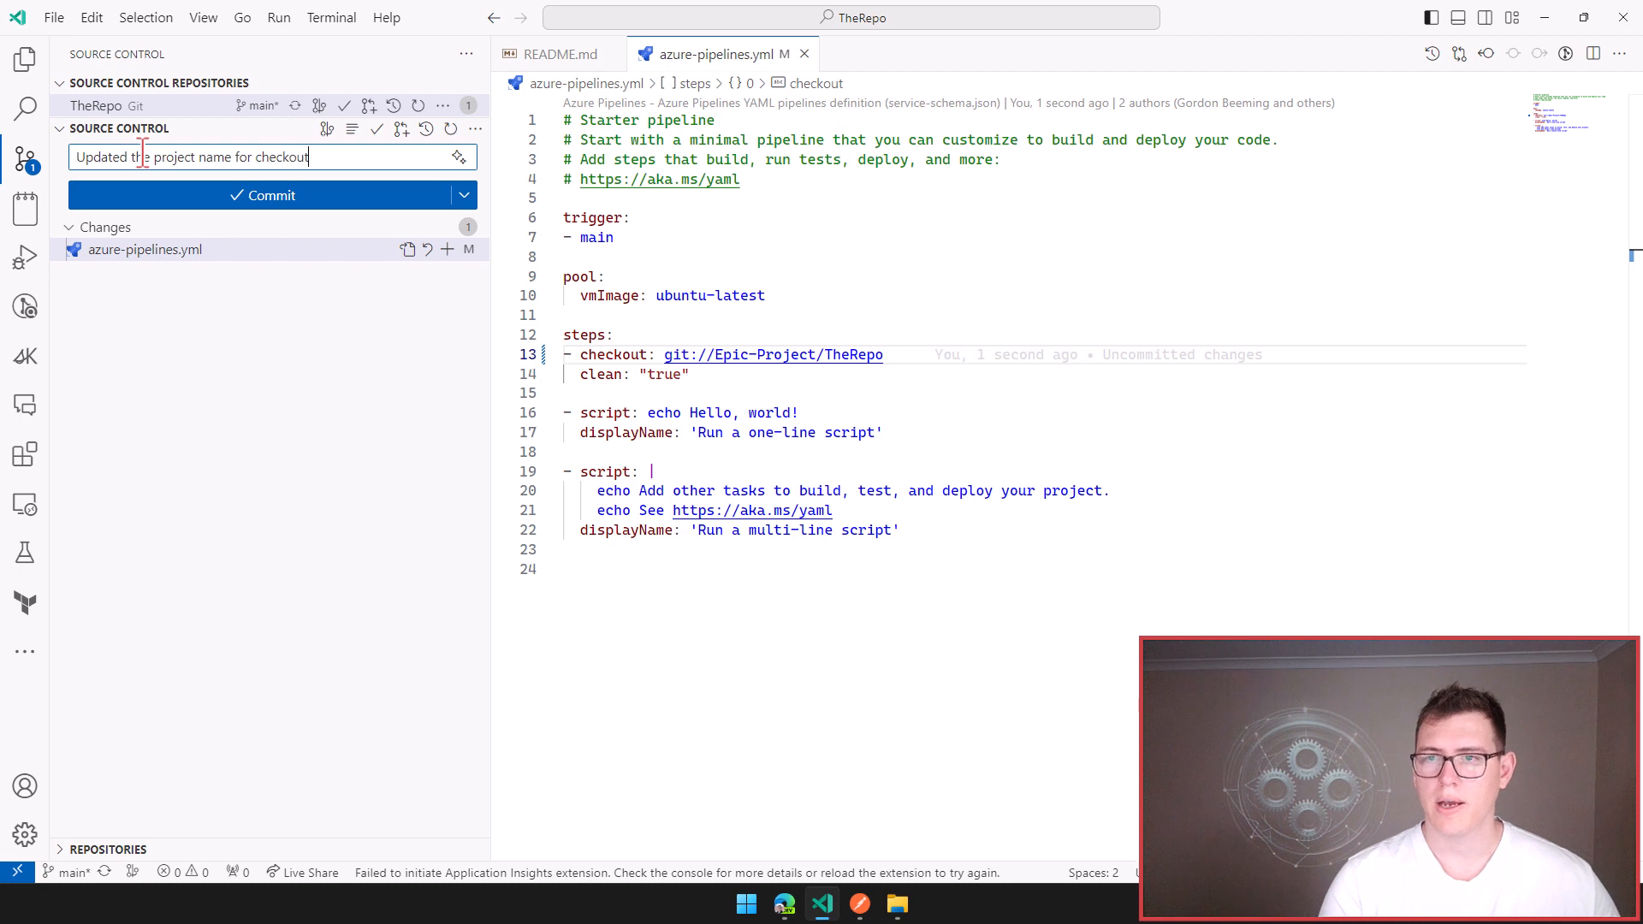
{"action": "type", "text": "e for checkout"}
{"action": "key", "text": "ctrl+Return"}
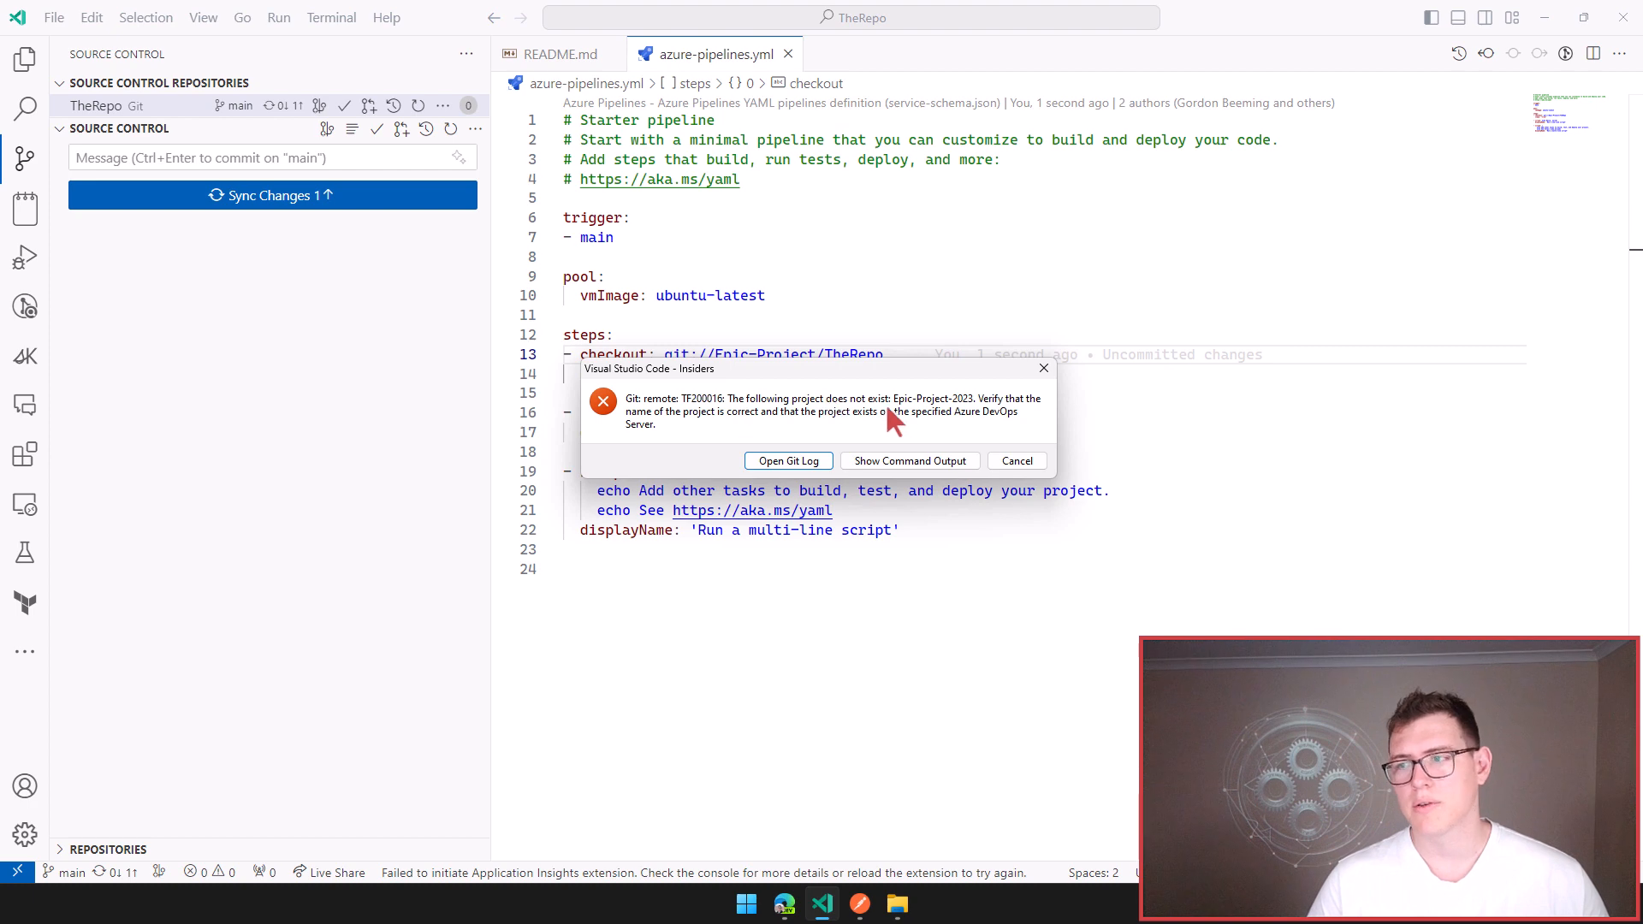
{"action": "left_click", "coordinate": [1018, 461]}
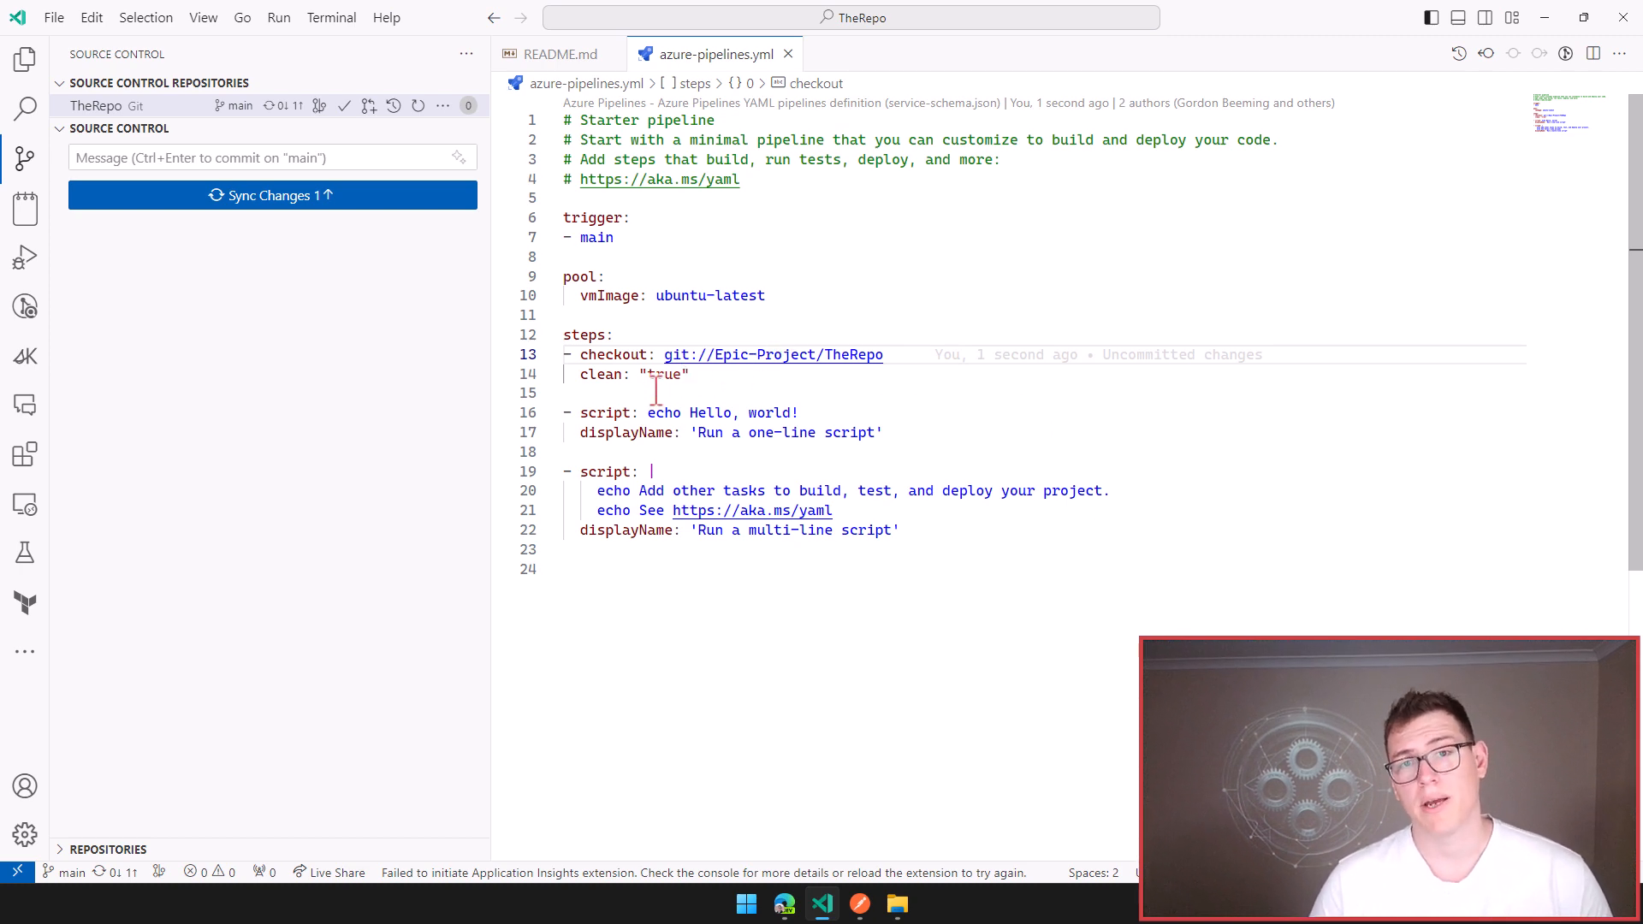
{"action": "mouse_move", "coordinate": [691, 377]}
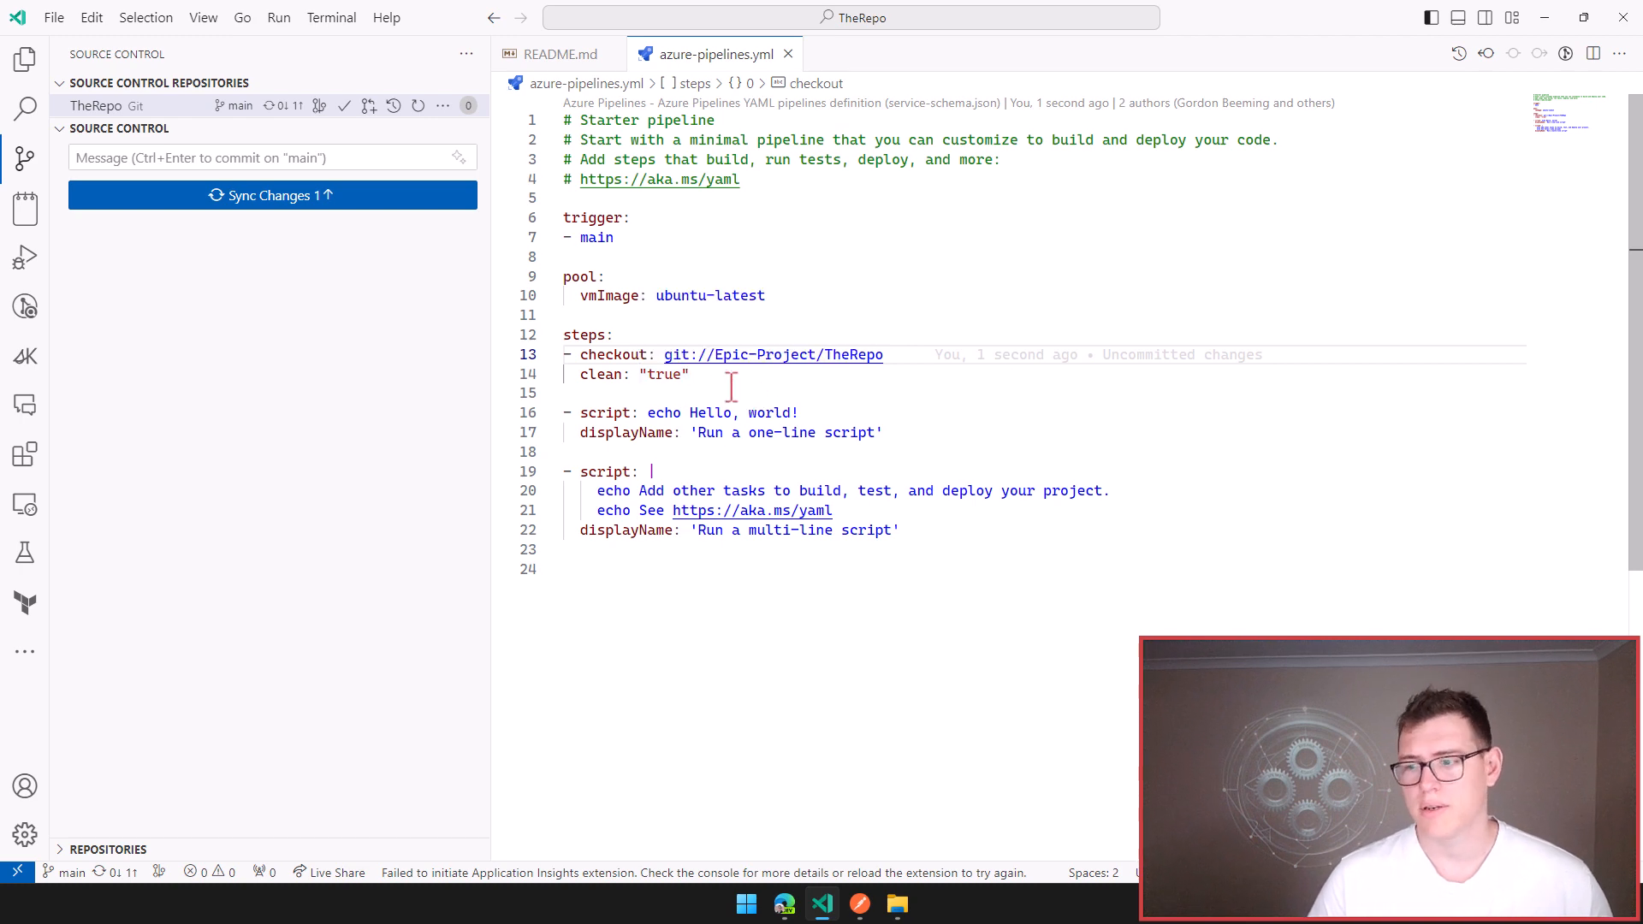
Switch to File Explorer and open the config file from TheRepo's .git folder in VS Code.
{"action": "left_click", "coordinate": [905, 908]}
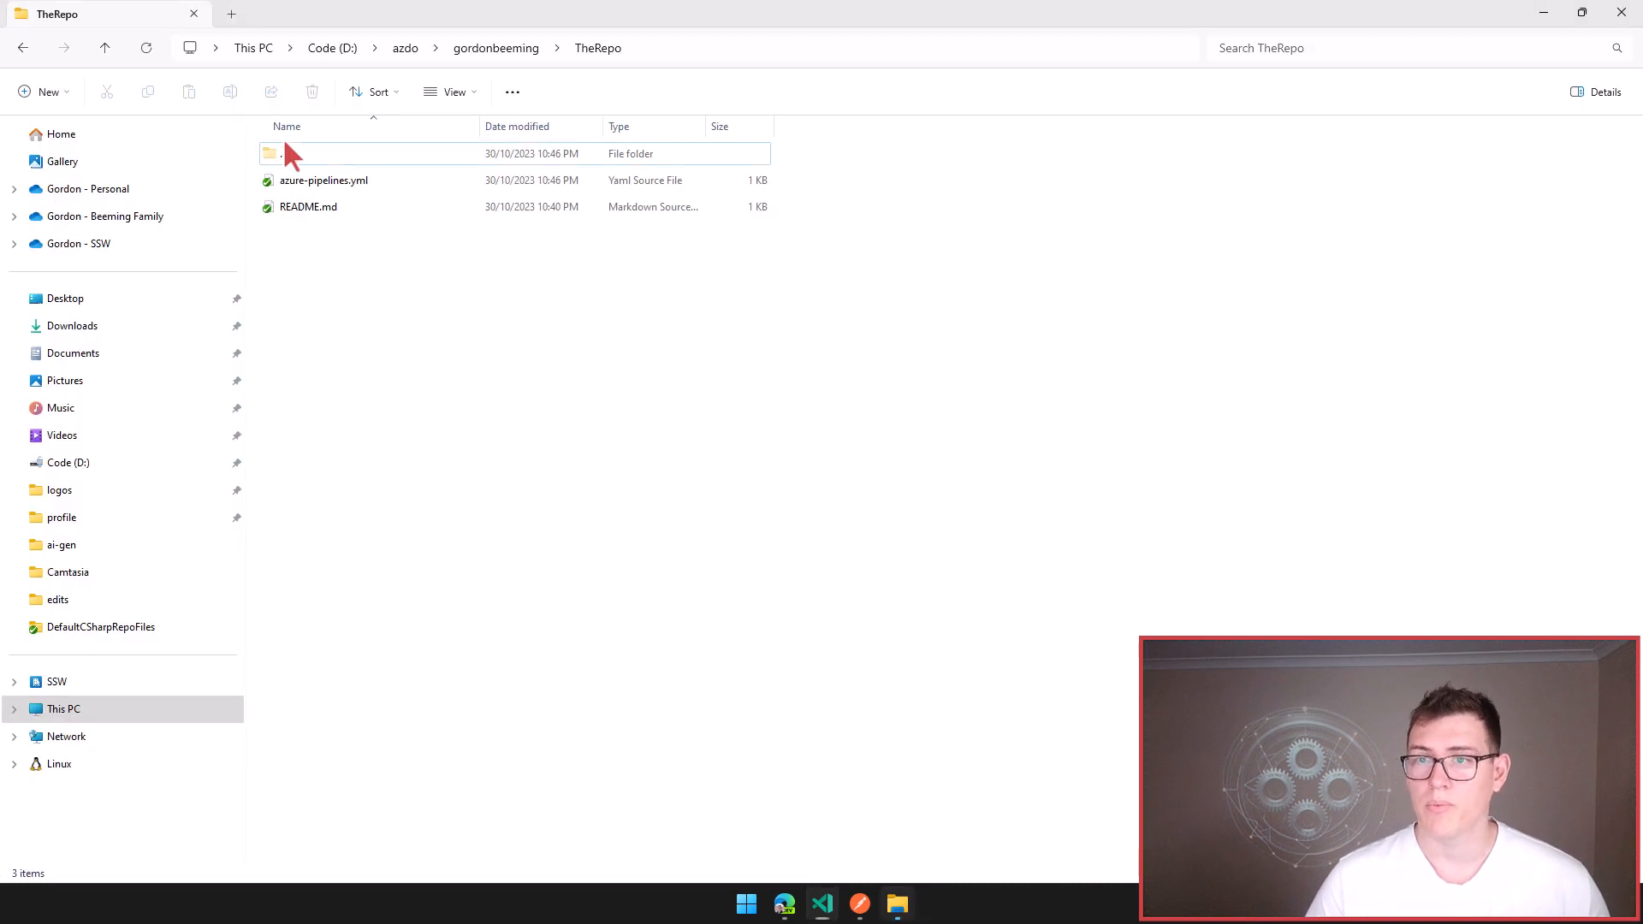
{"action": "left_click", "coordinate": [305, 151]}
{"action": "double_click", "coordinate": [305, 151]}
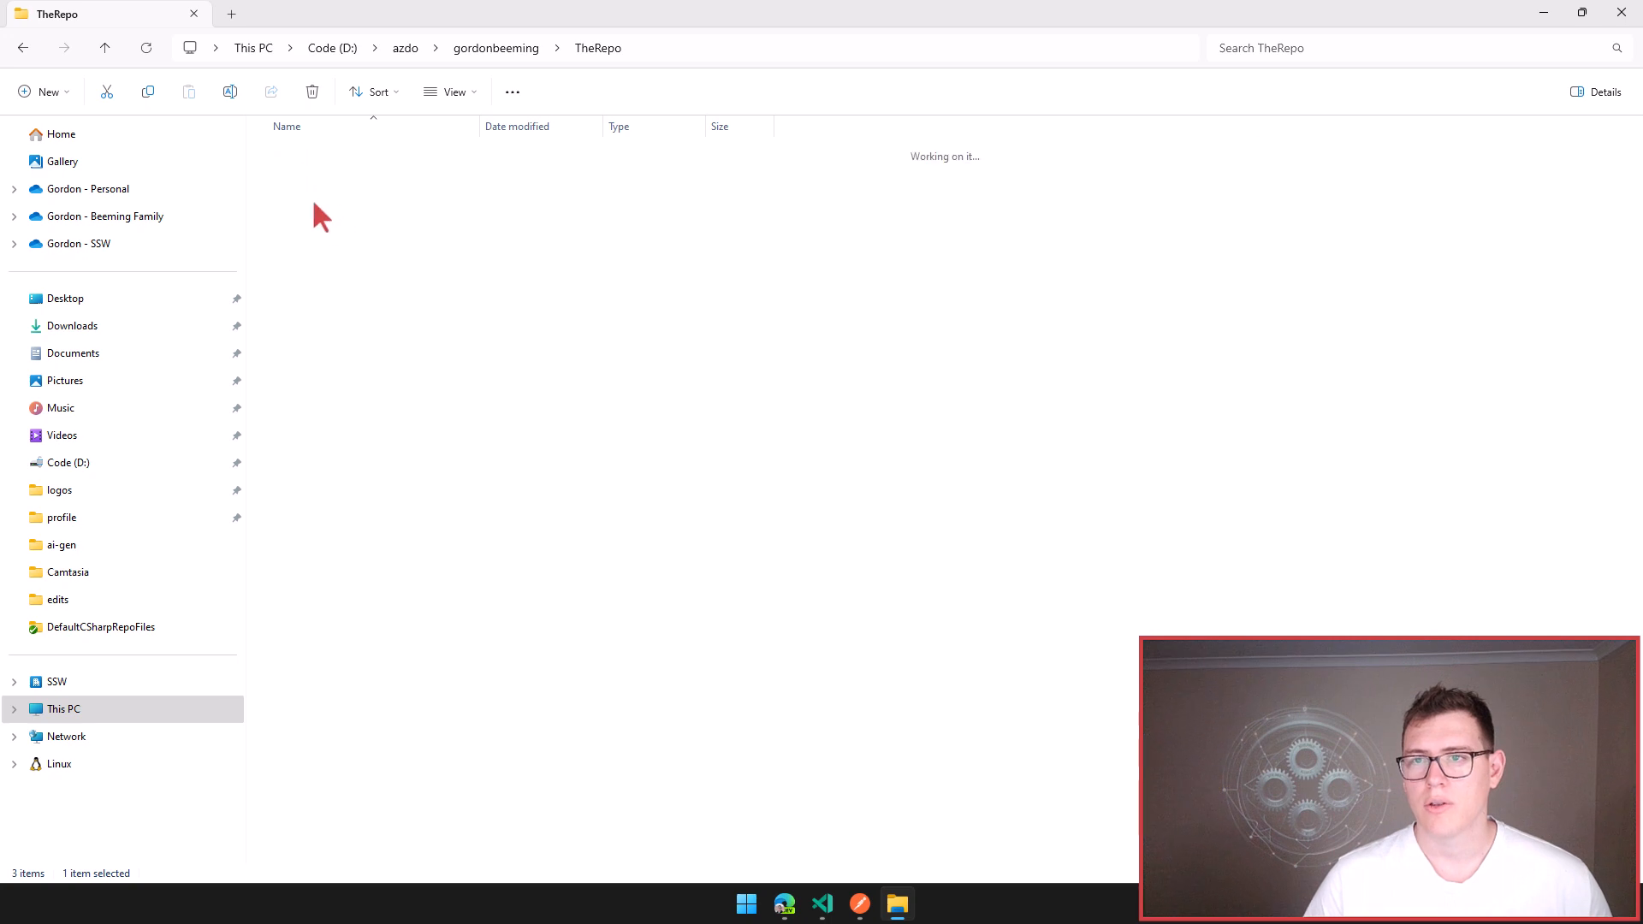
{"action": "left_click", "coordinate": [288, 316]}
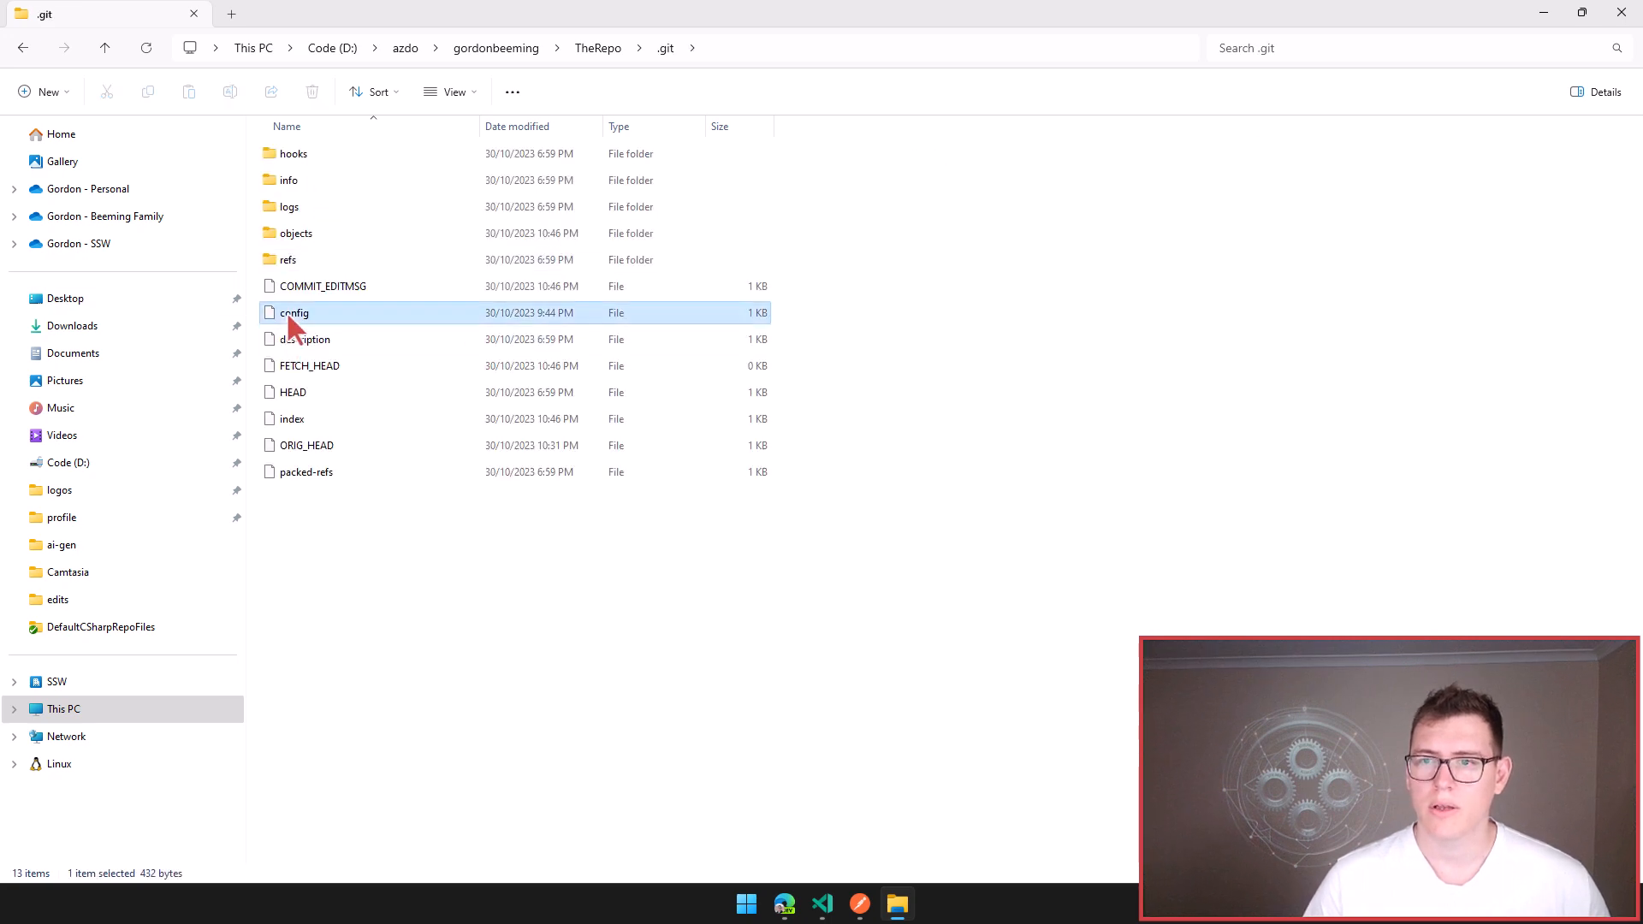
{"action": "right_click", "coordinate": [294, 312]}
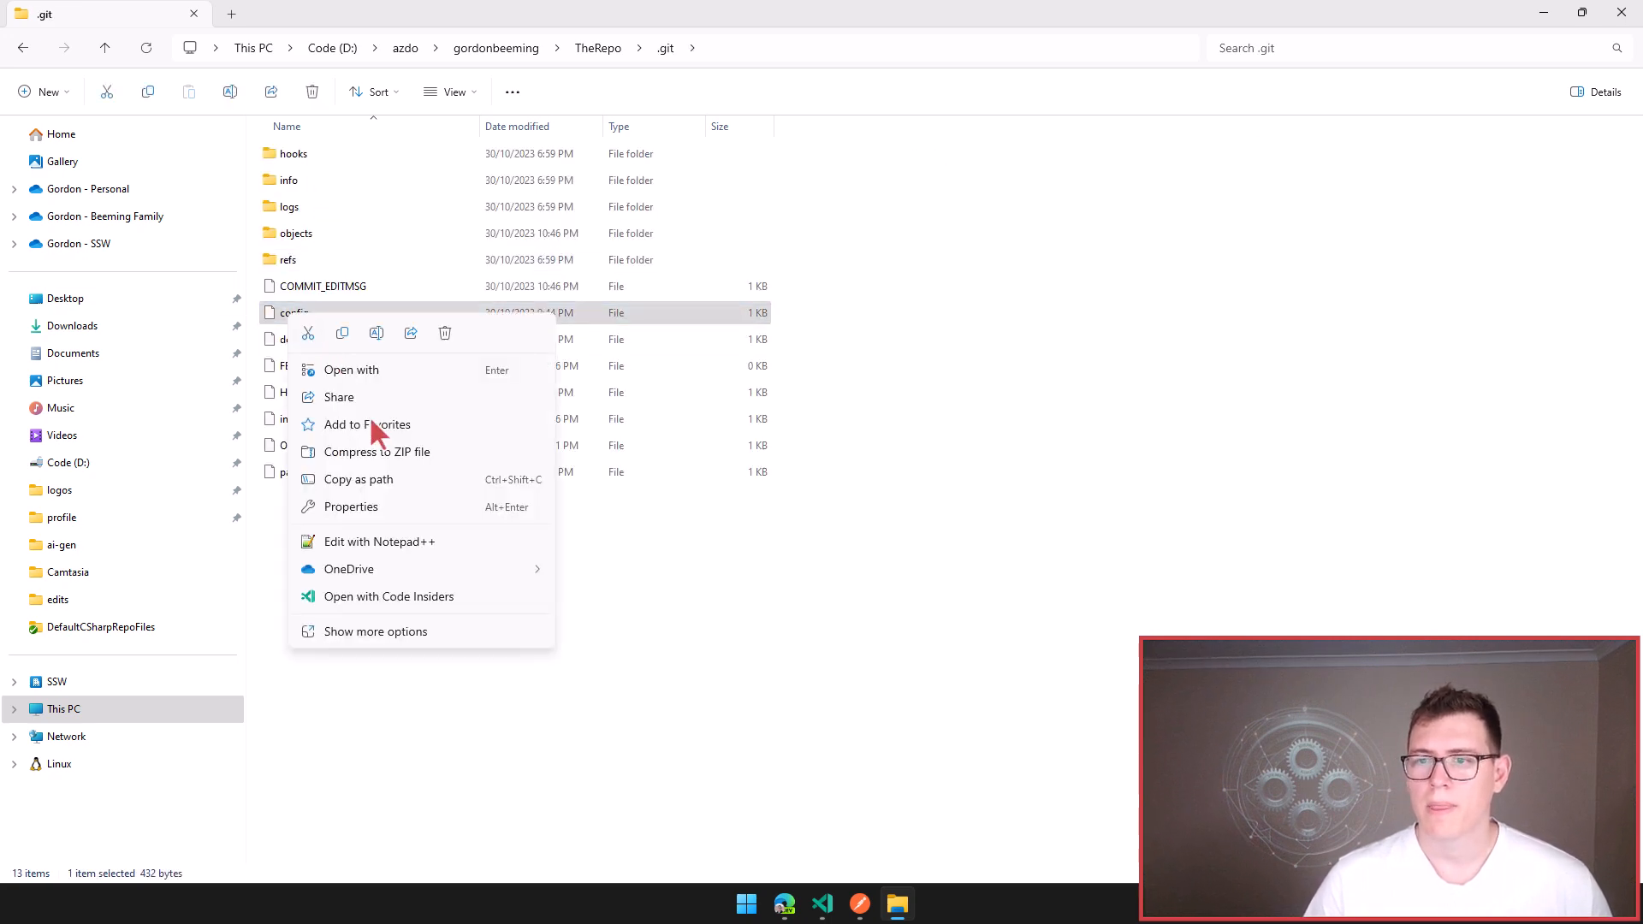
{"action": "left_click", "coordinate": [408, 593]}
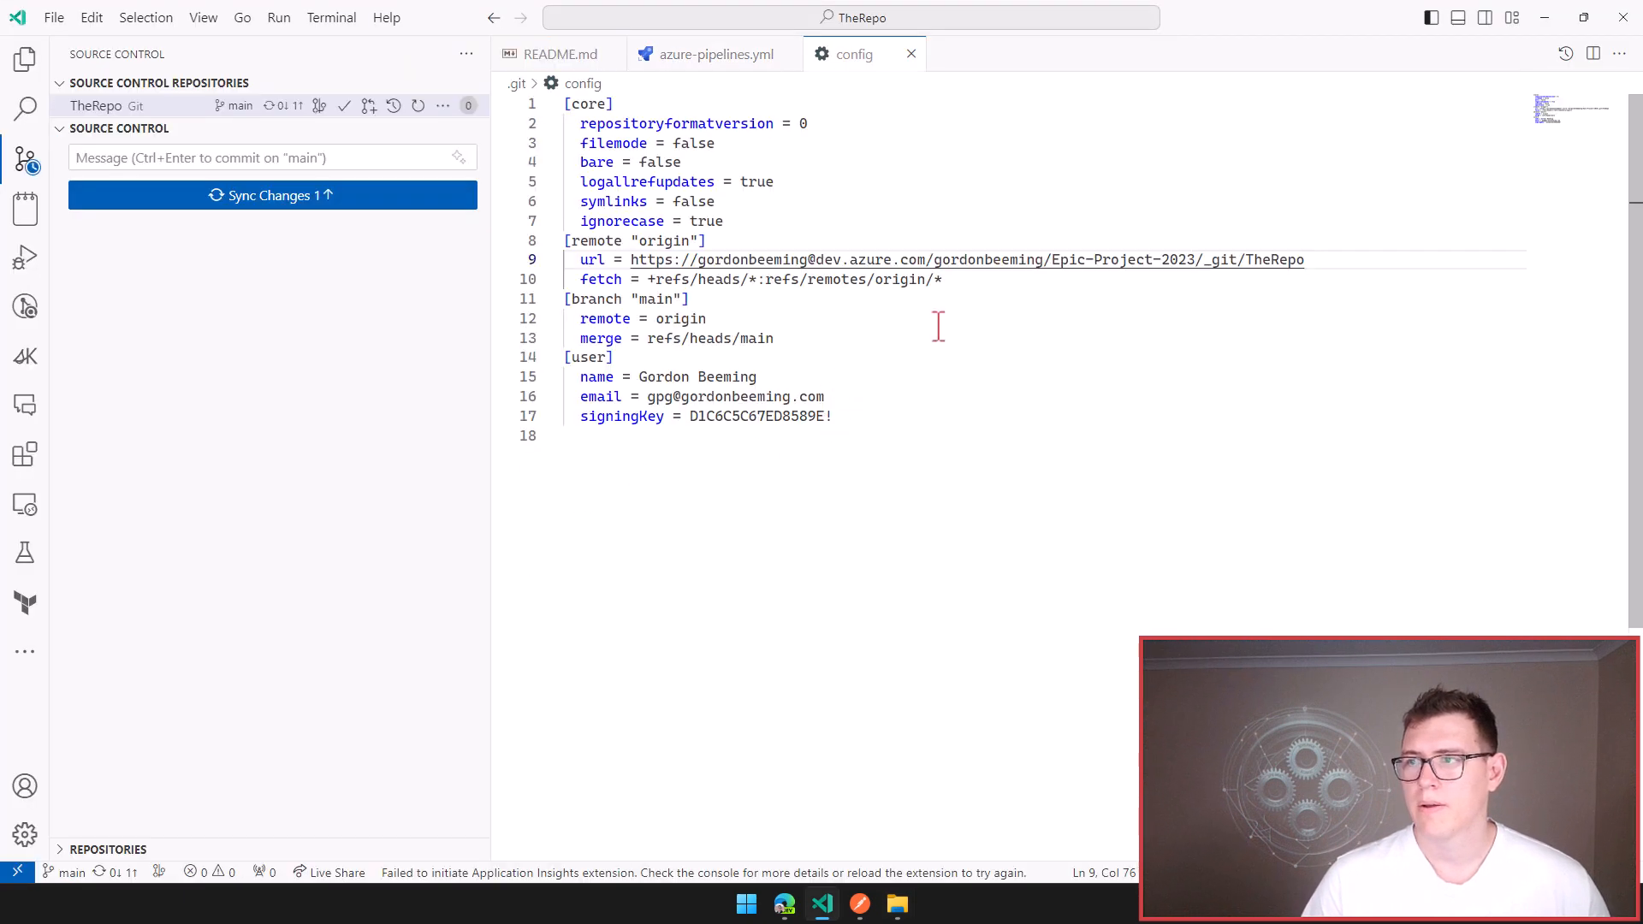
Change the project name in the origin remote's URL to Epic-Project, save the config file, and sync the pending commit.
{"action": "double_click", "coordinate": [1179, 259]}
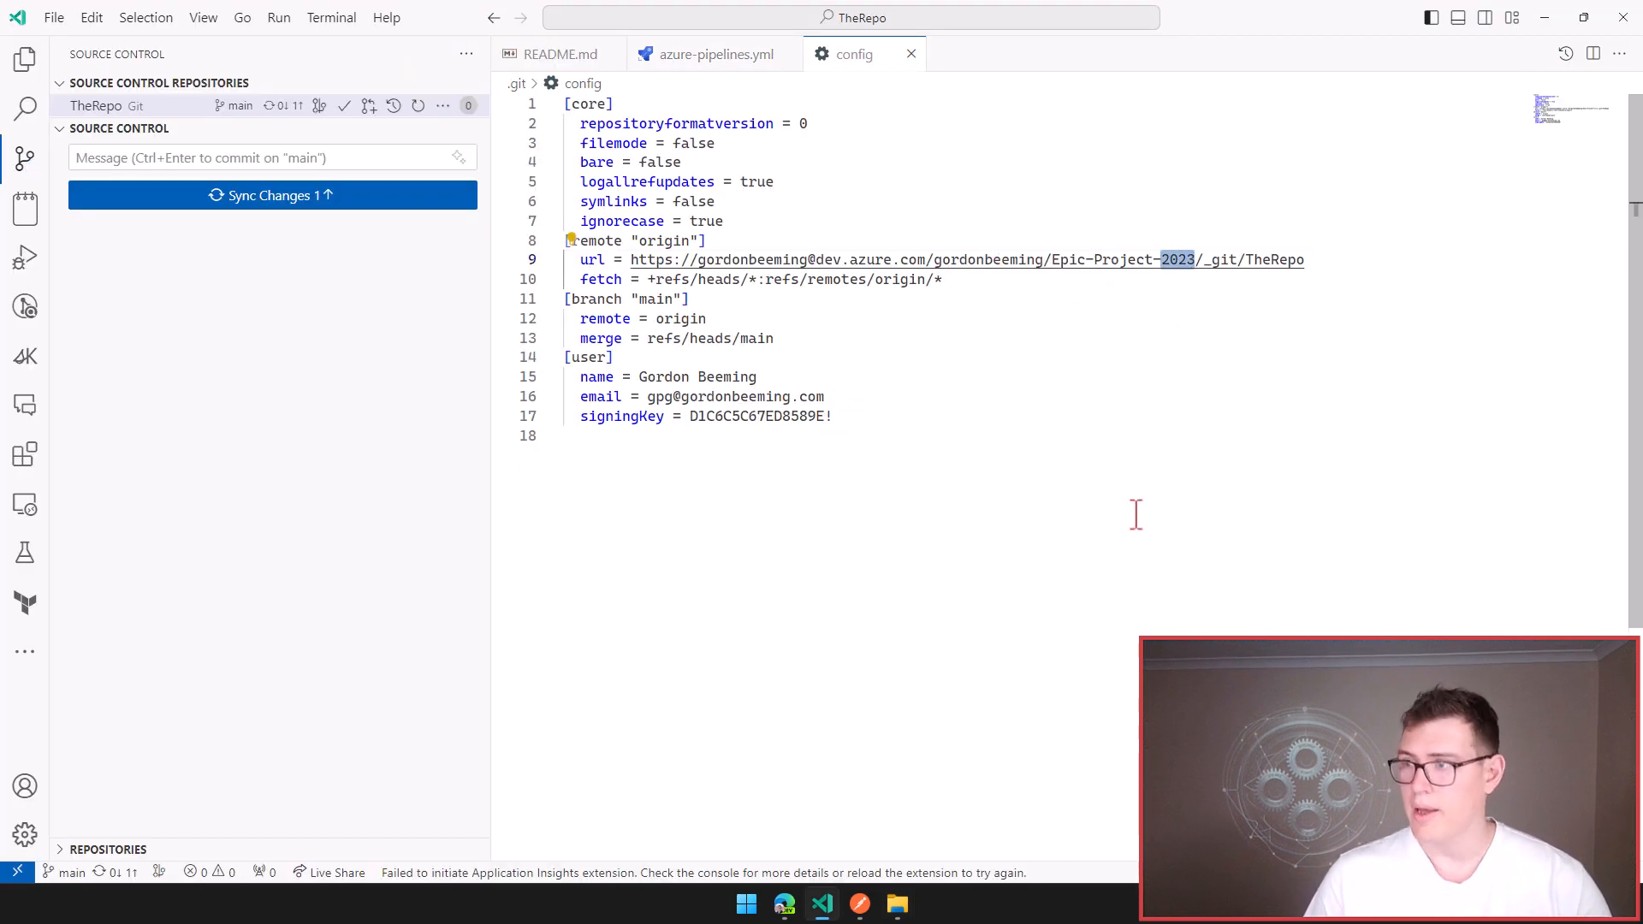
{"action": "key", "text": "BackSpace"}
{"action": "key", "text": "BackSpace"}
{"action": "key", "text": "ctrl+s"}
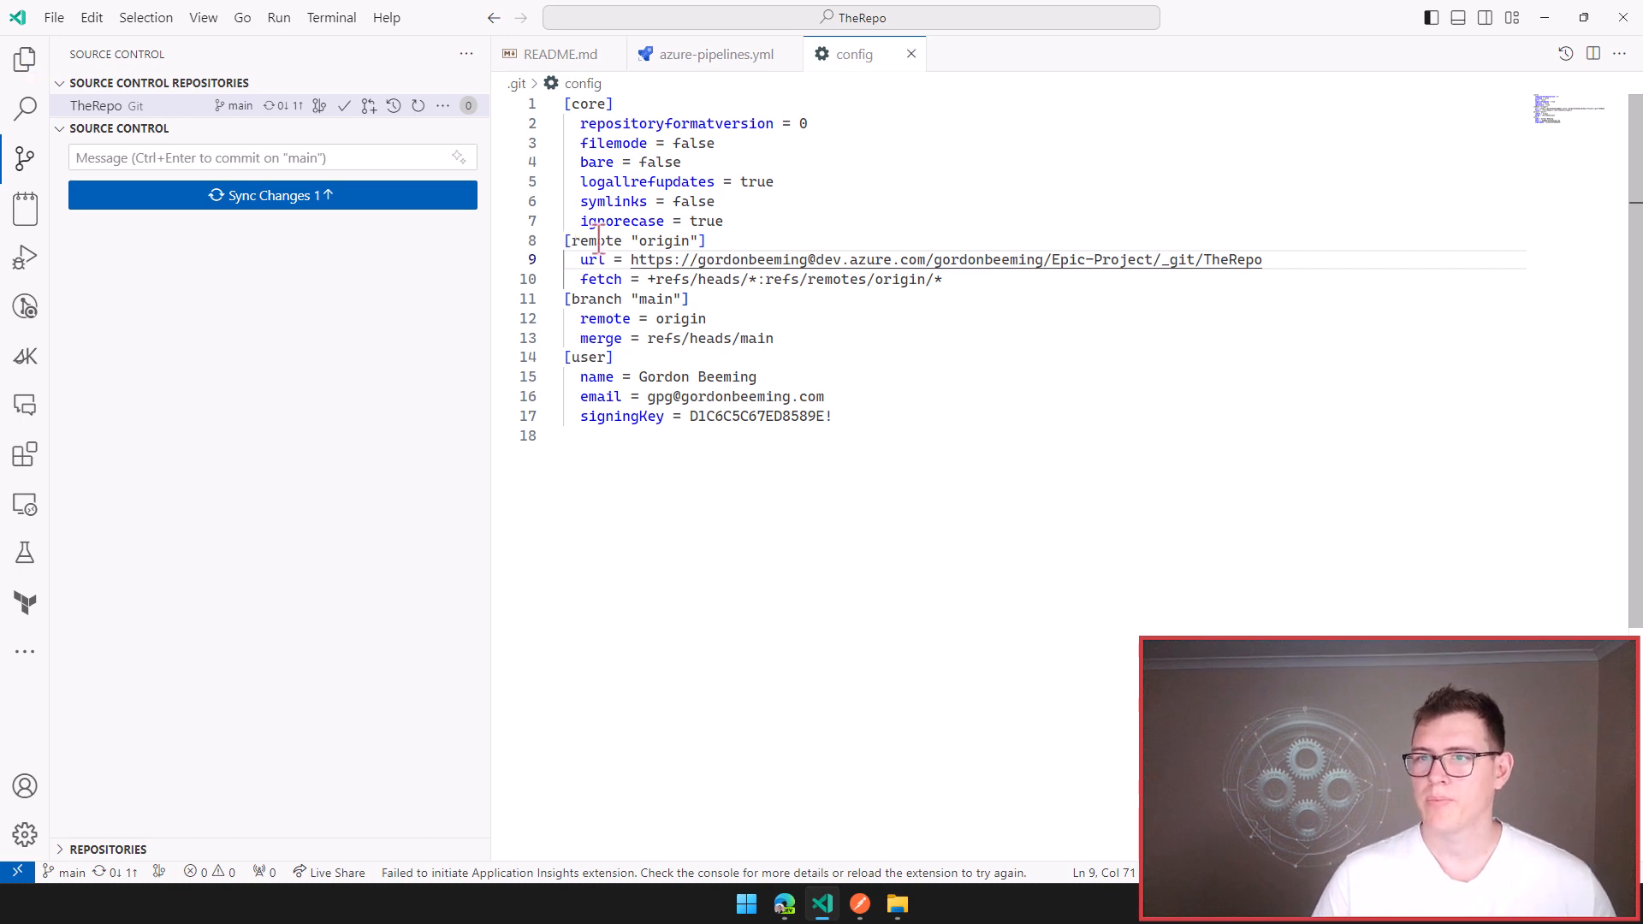
{"action": "left_click", "coordinate": [394, 216]}
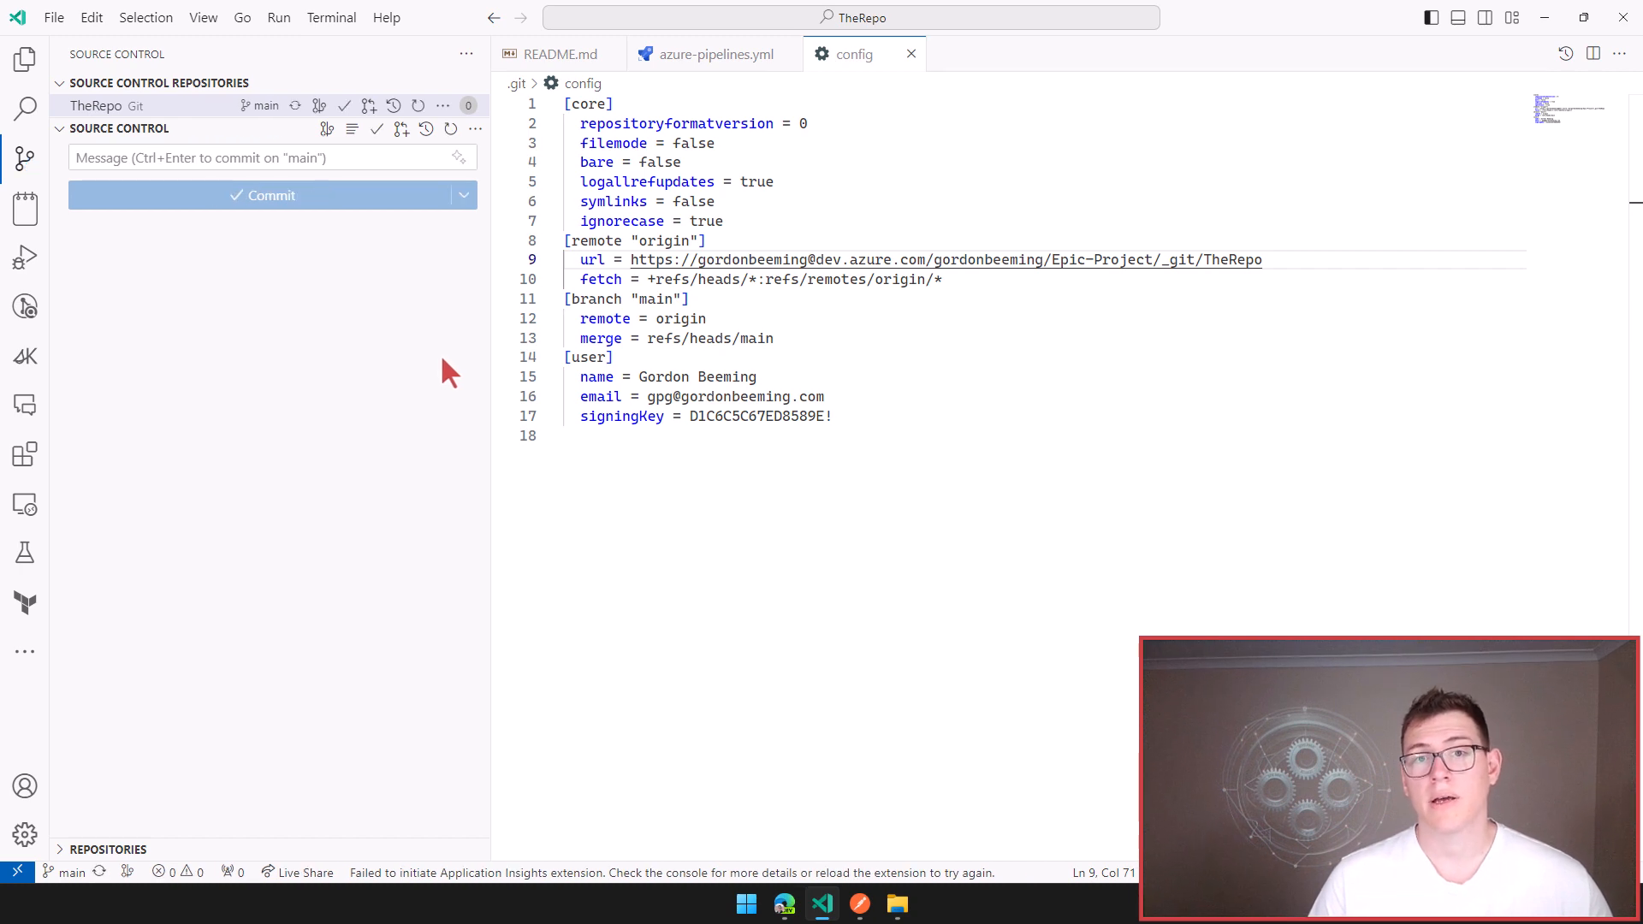
Switch to Azure DevOps in the browser, examine TheRepo pipeline's newest run, and return to the run list.
{"action": "left_click", "coordinate": [779, 909]}
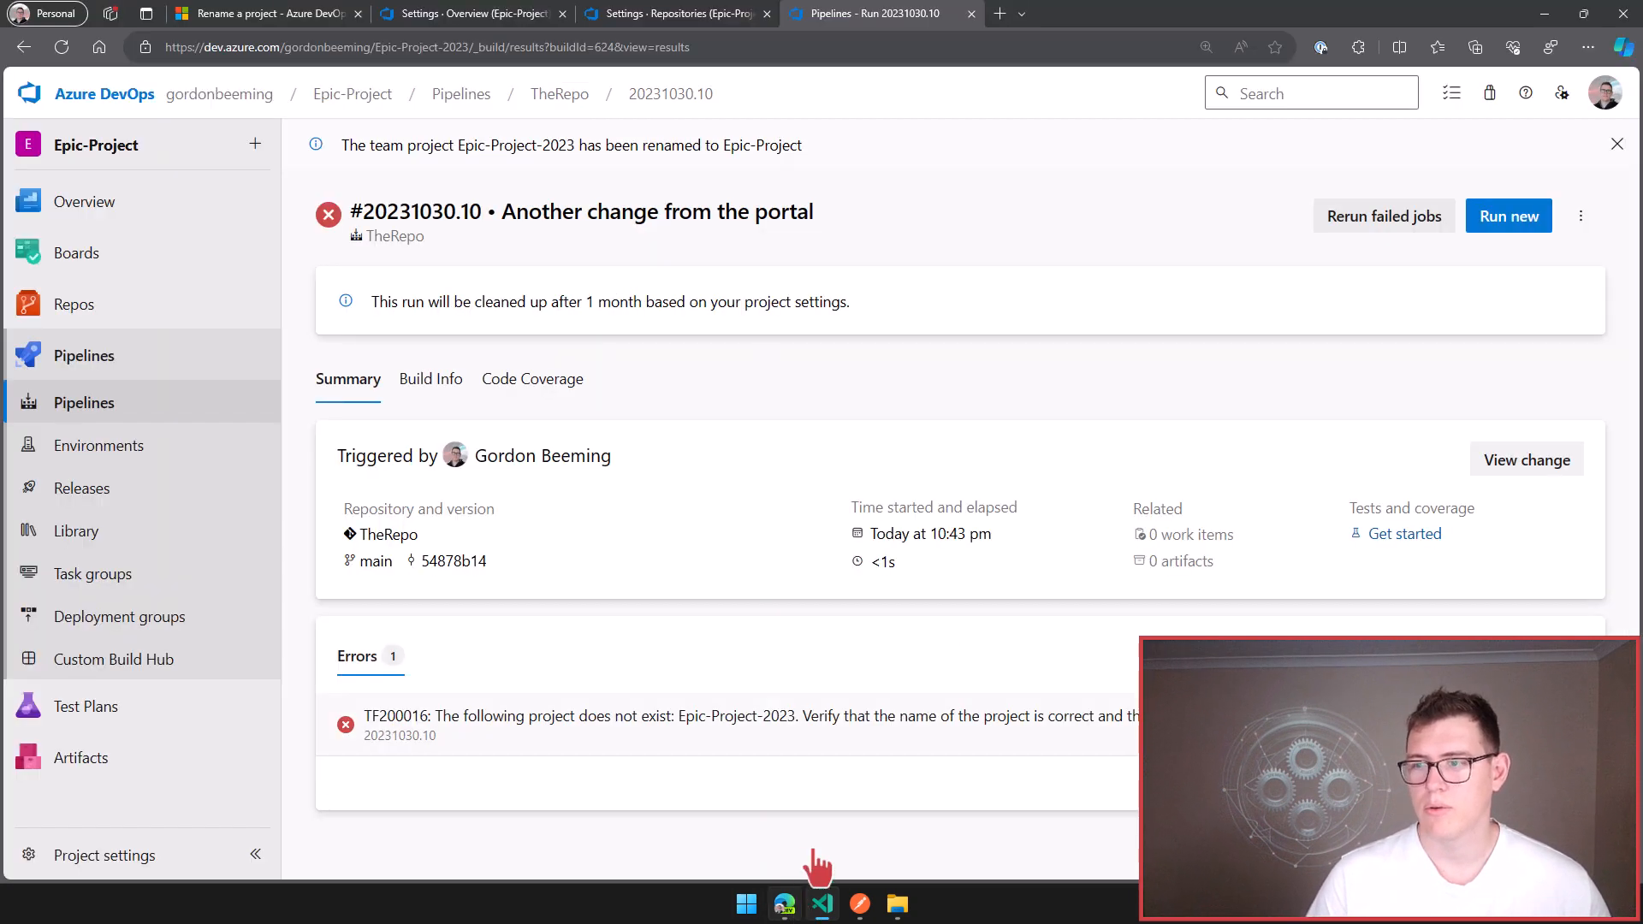
{"action": "left_click", "coordinate": [565, 94]}
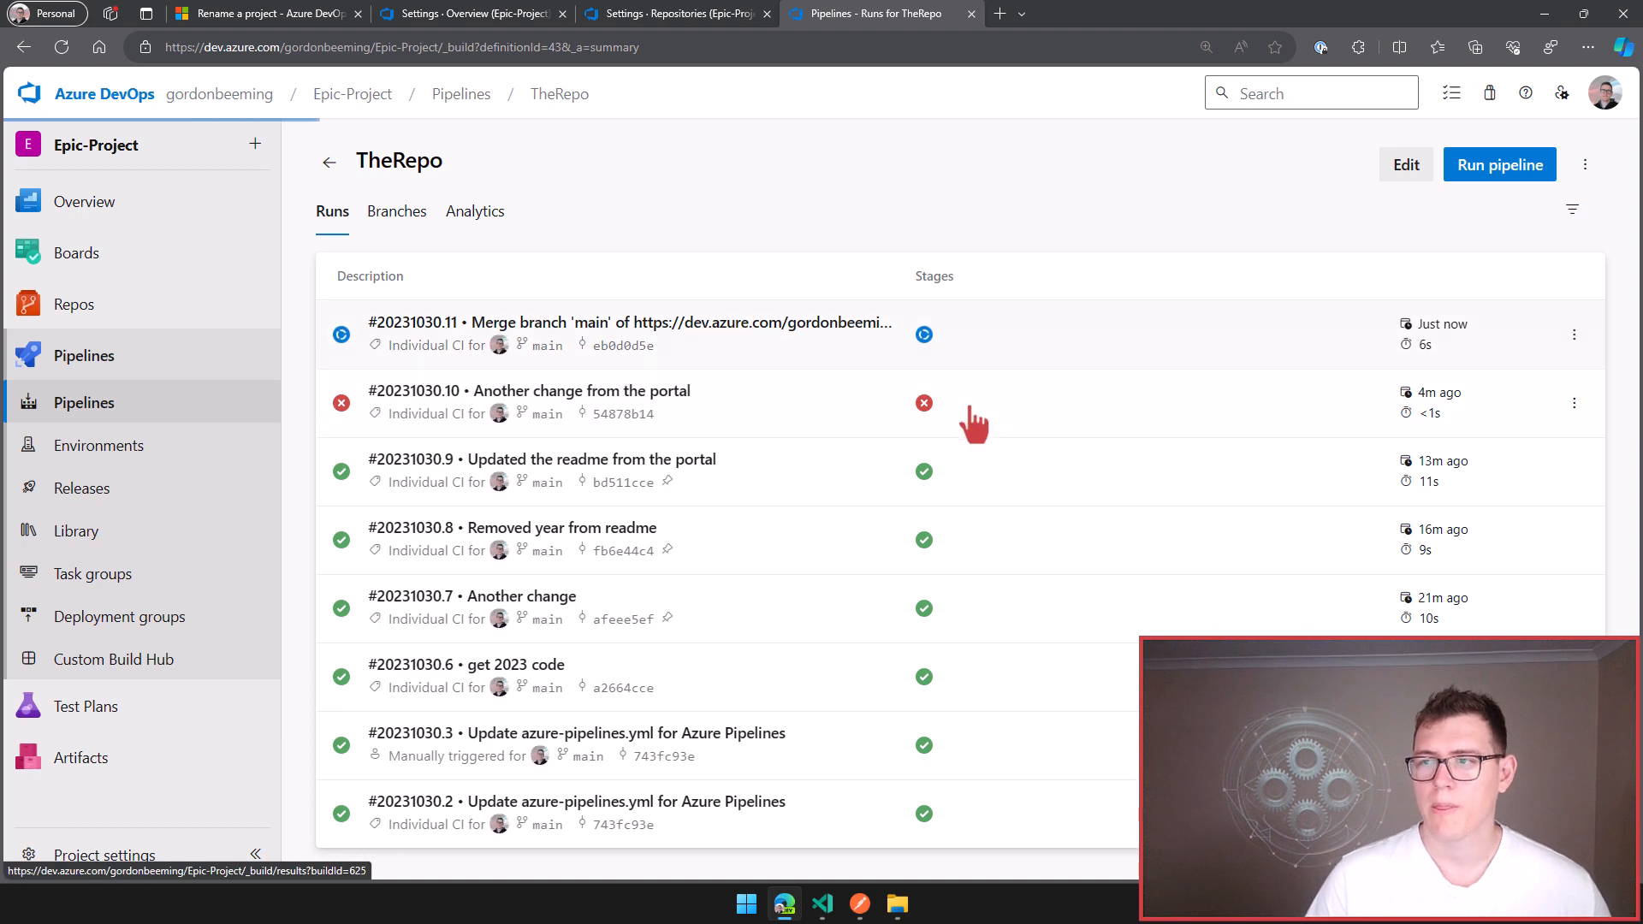
{"action": "left_click", "coordinate": [972, 410]}
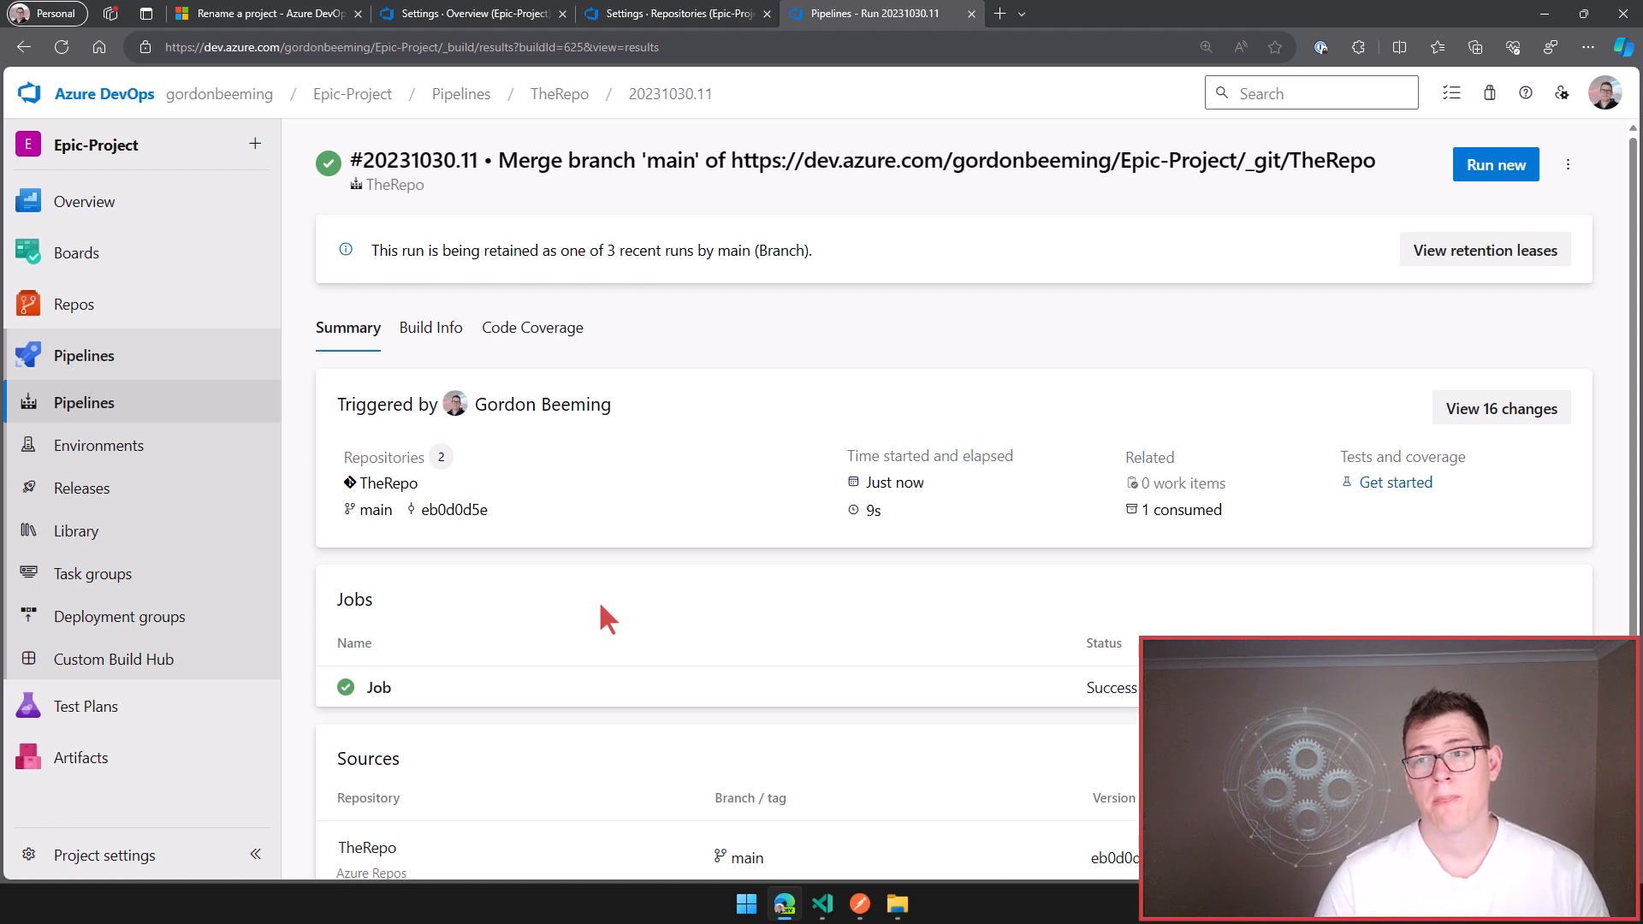
{"action": "left_click", "coordinate": [561, 94]}
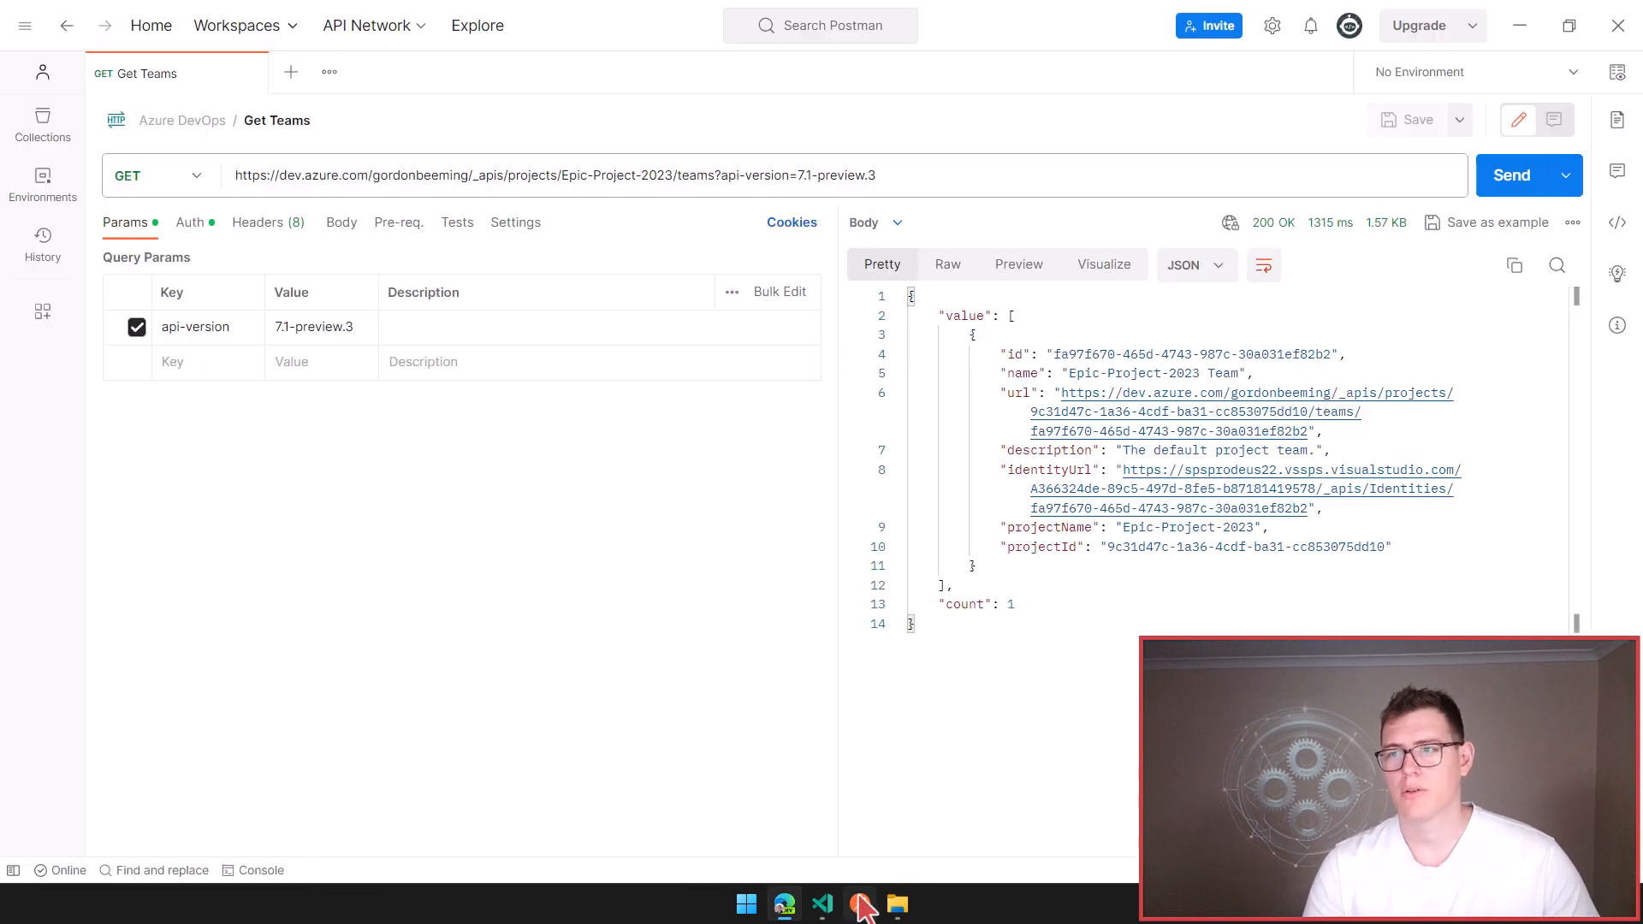
Switch to Postman and send the Get Teams request with the old project name Epic-Project-2023.
{"action": "left_click", "coordinate": [860, 904]}
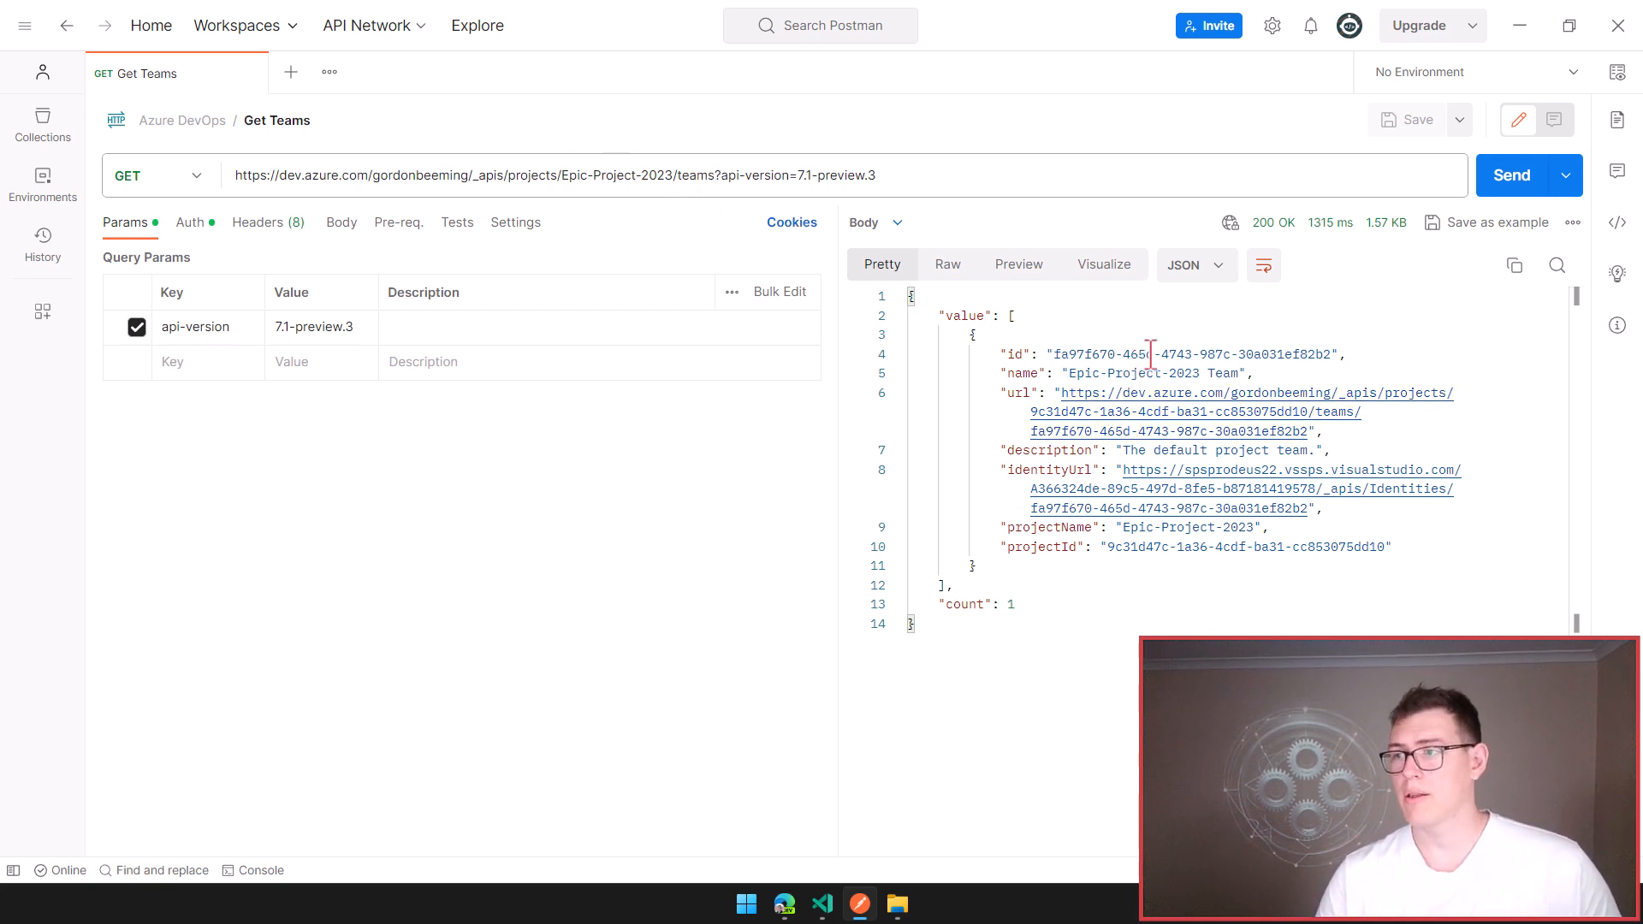
{"action": "left_click", "coordinate": [1519, 184]}
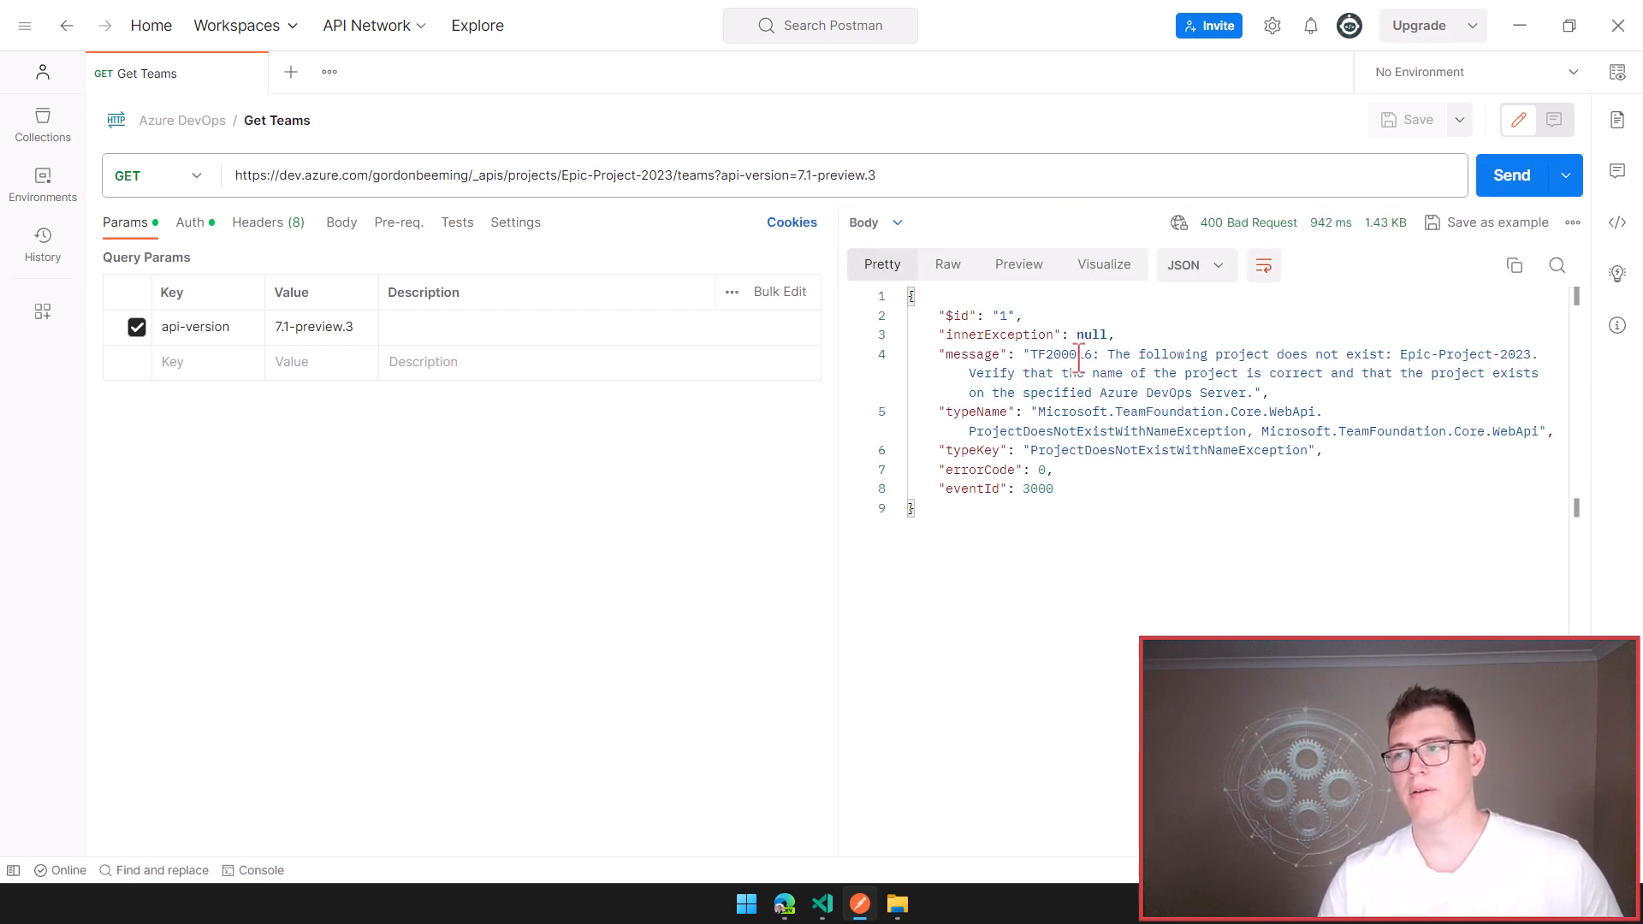
Change the project name in the Get Teams request URL to Epic-Project, resend the request, and save it.
{"action": "double_click", "coordinate": [663, 182]}
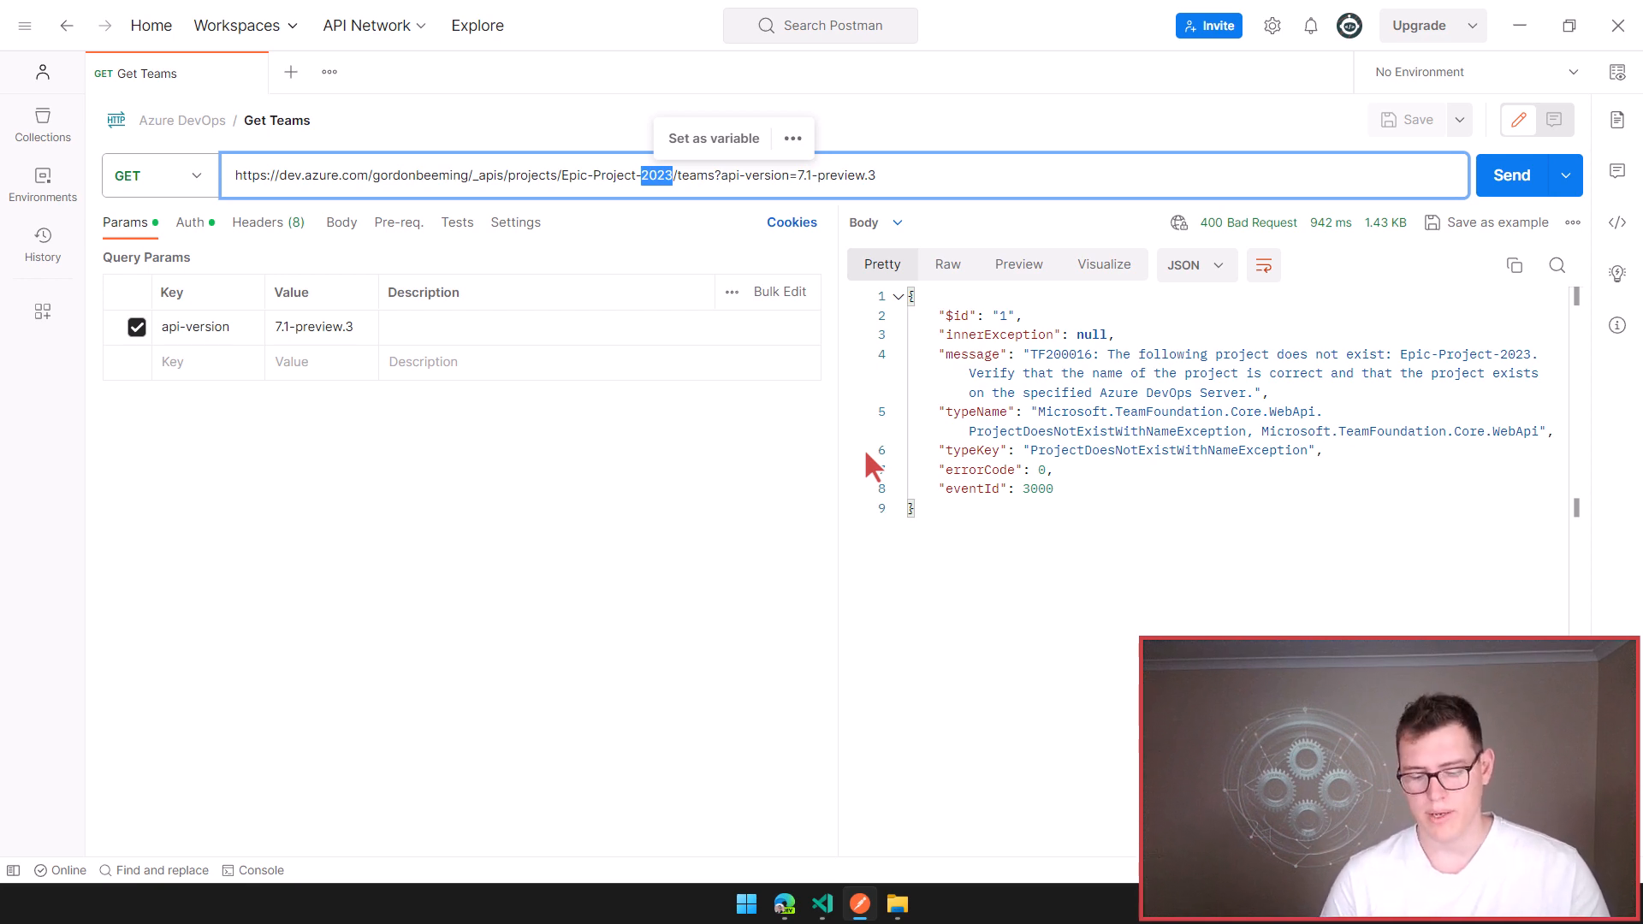
{"action": "key", "text": "BackSpace"}
{"action": "key", "text": "BackSpace"}
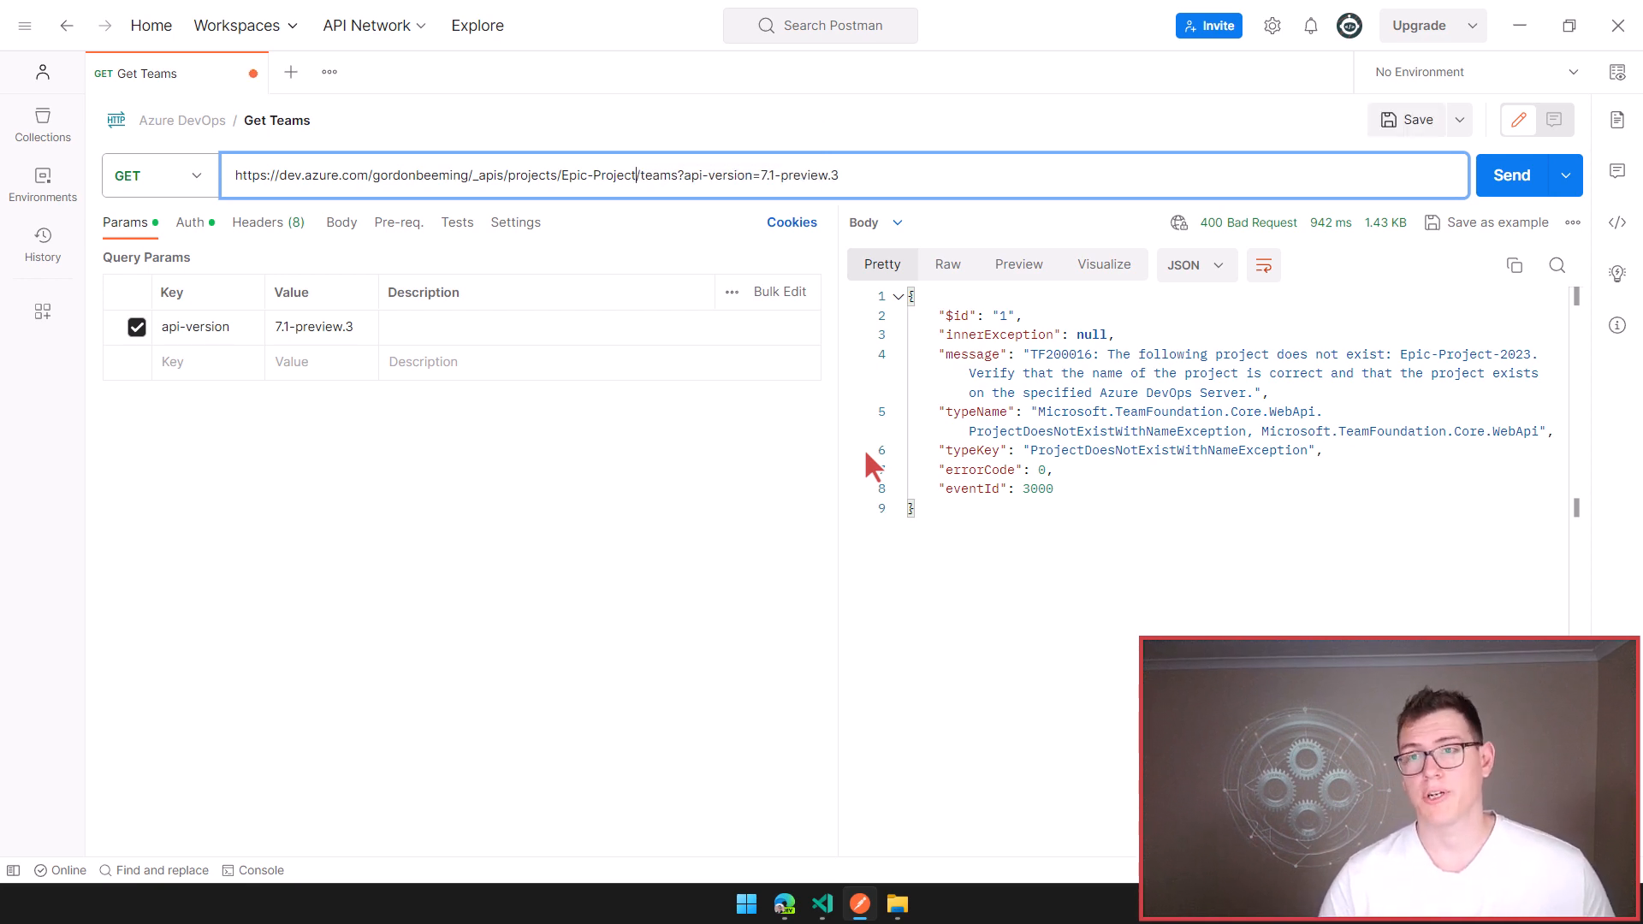
{"action": "left_click", "coordinate": [1523, 175]}
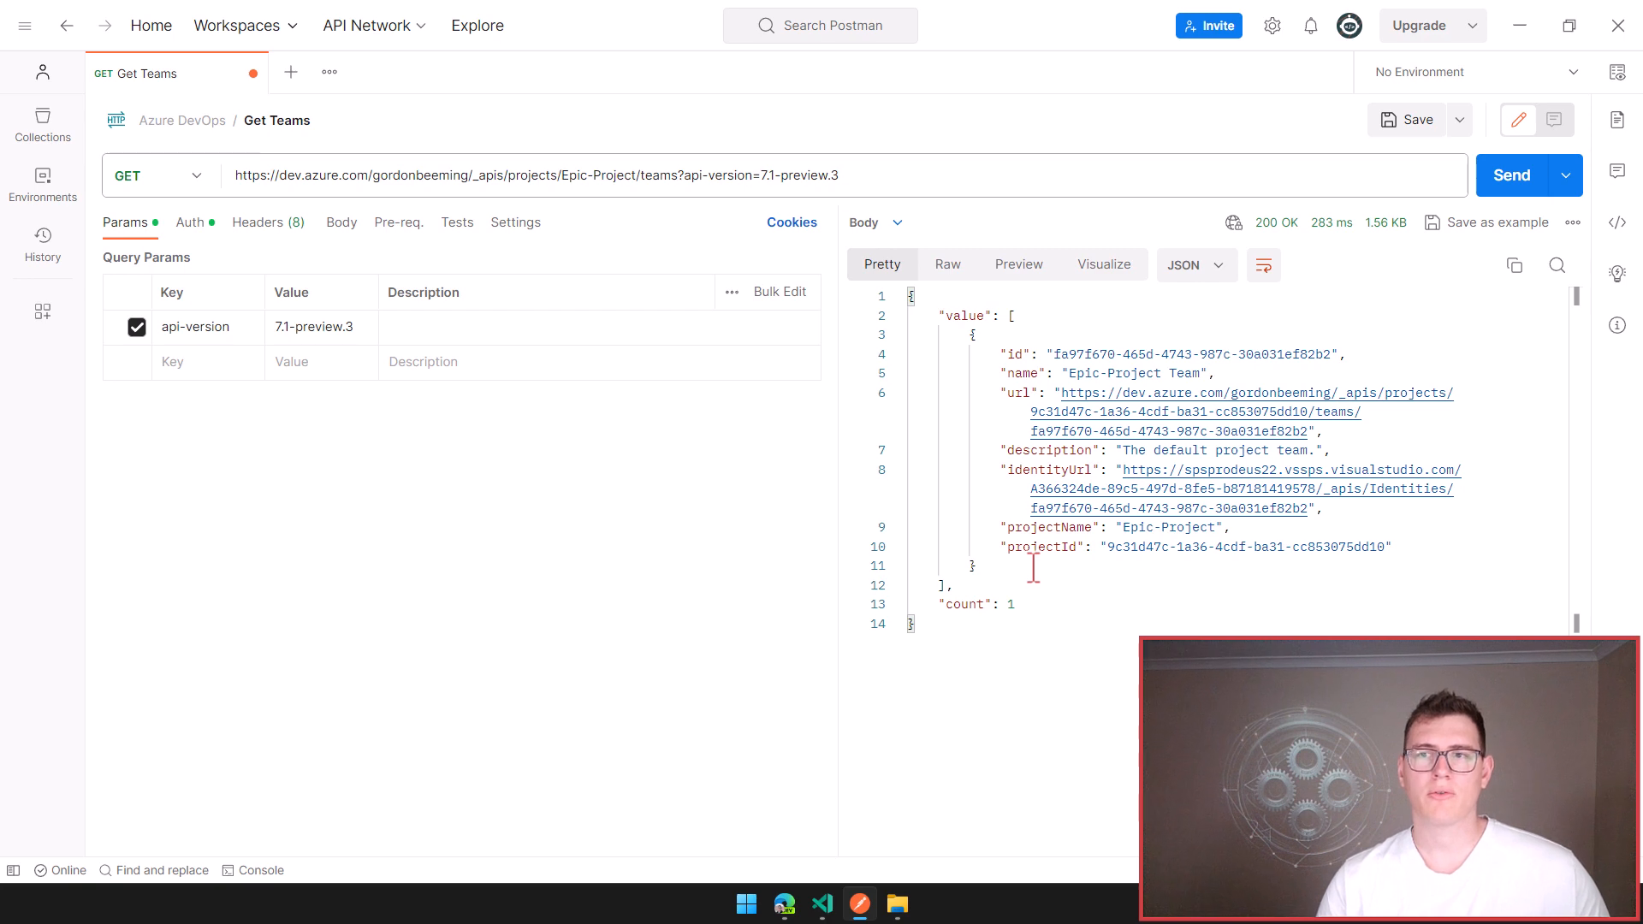
{"action": "key", "text": "ctrl+s"}
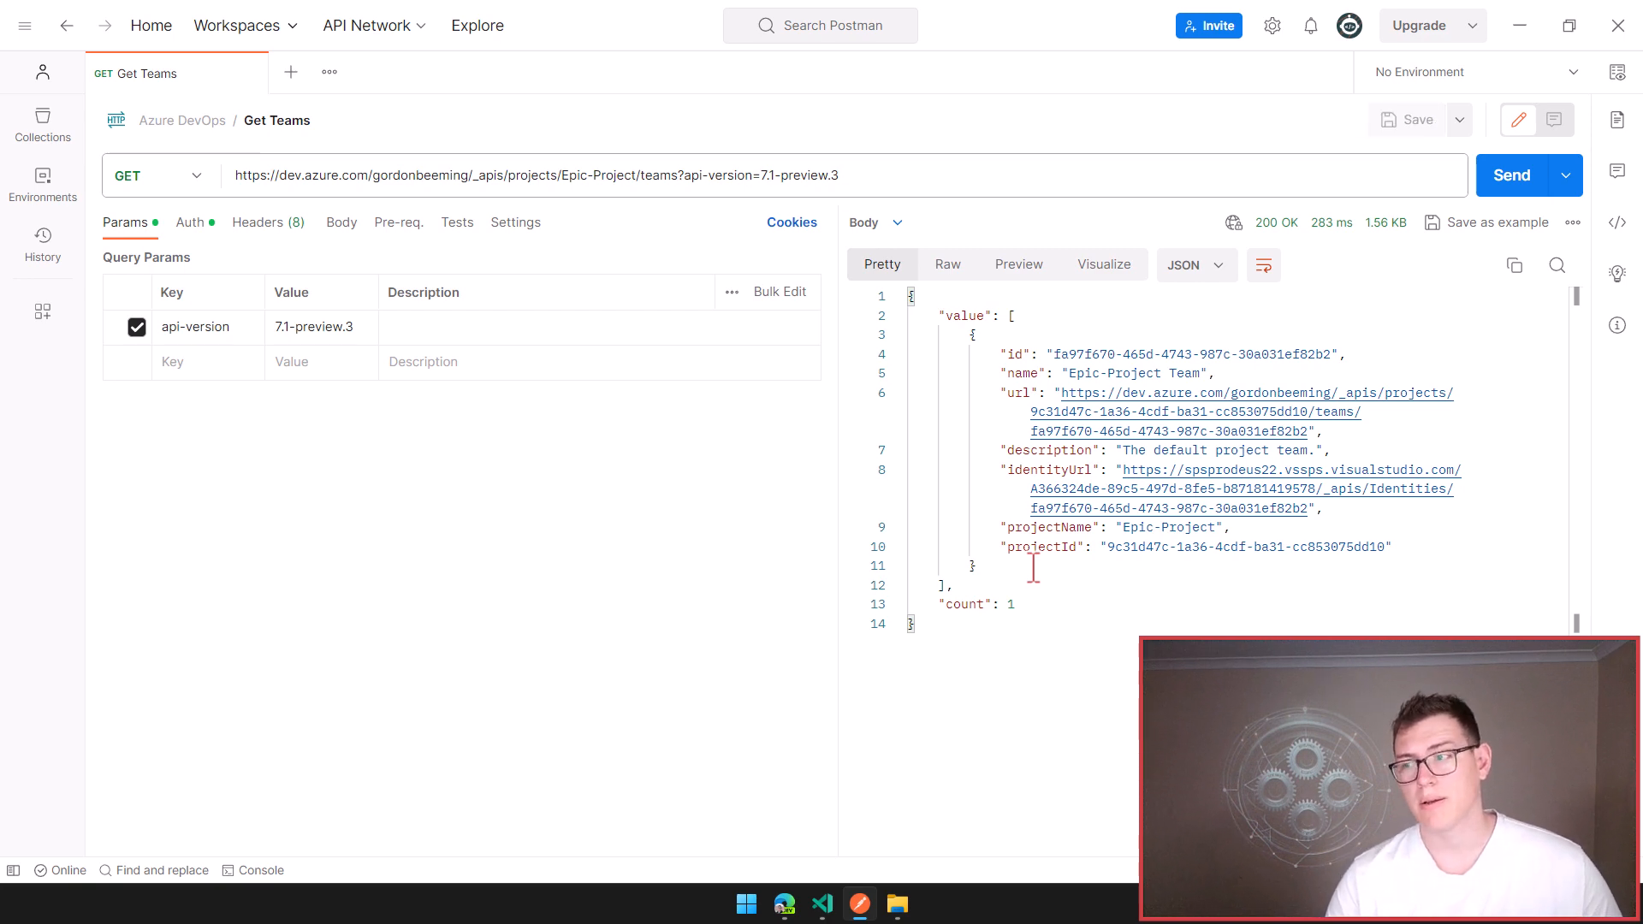